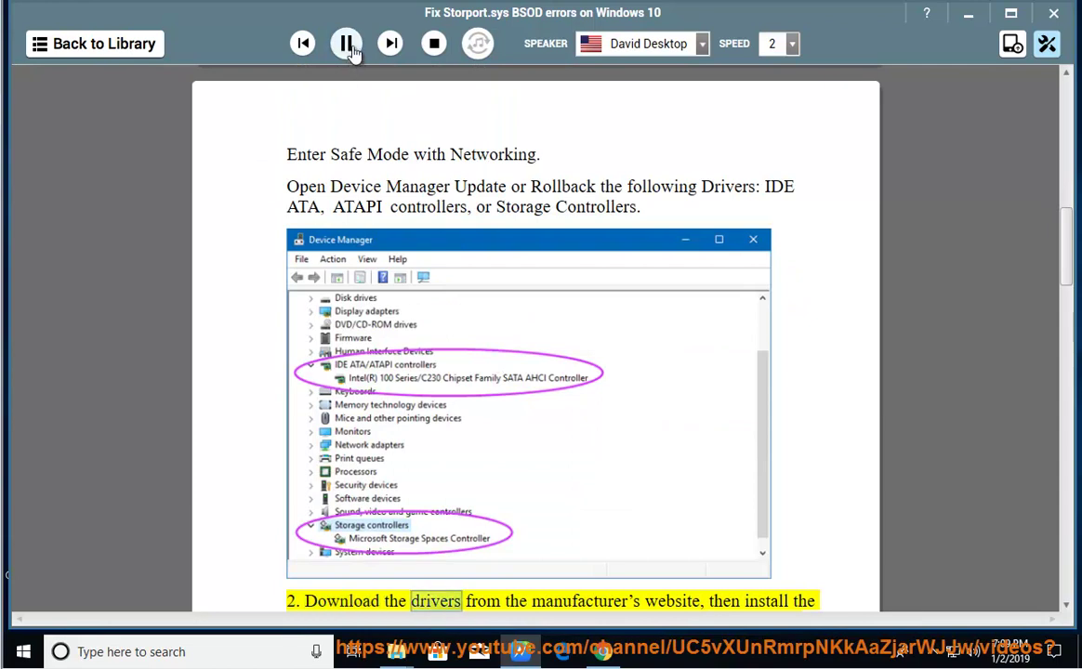
Pause the guide's narration, mark the driver names IDE ATA, ATAPI and Storage Controllers, and minimize the guide
click(350, 48)
click(771, 187)
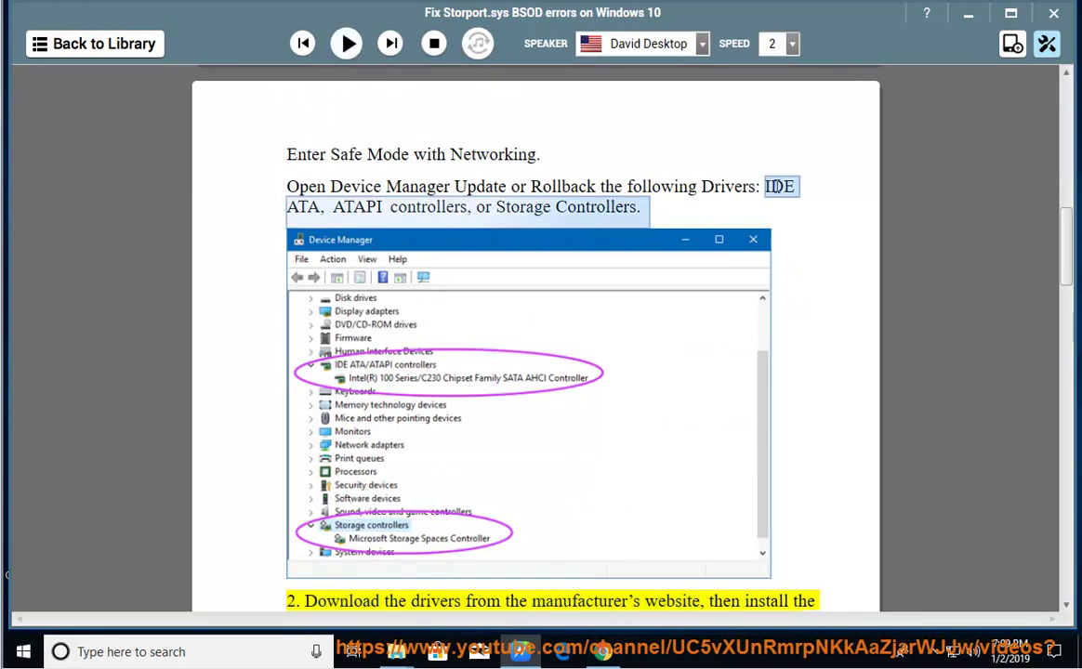
click(971, 15)
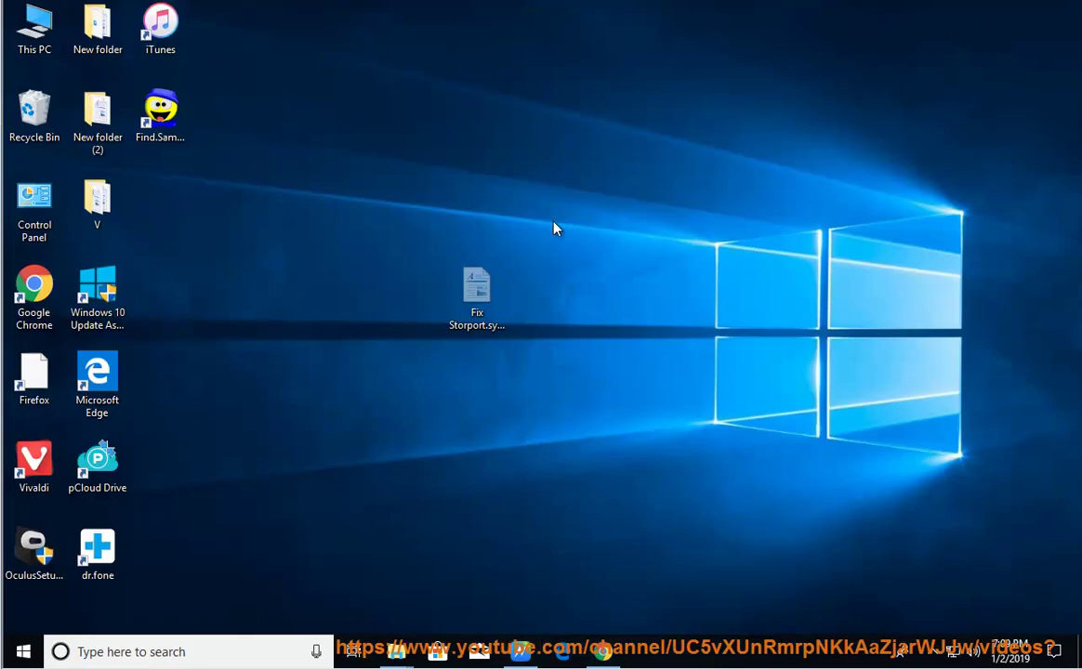
Open Computer Management for This PC, show Device Manager, and move the window clear of the desktop icons
right_click(34, 26)
click(84, 80)
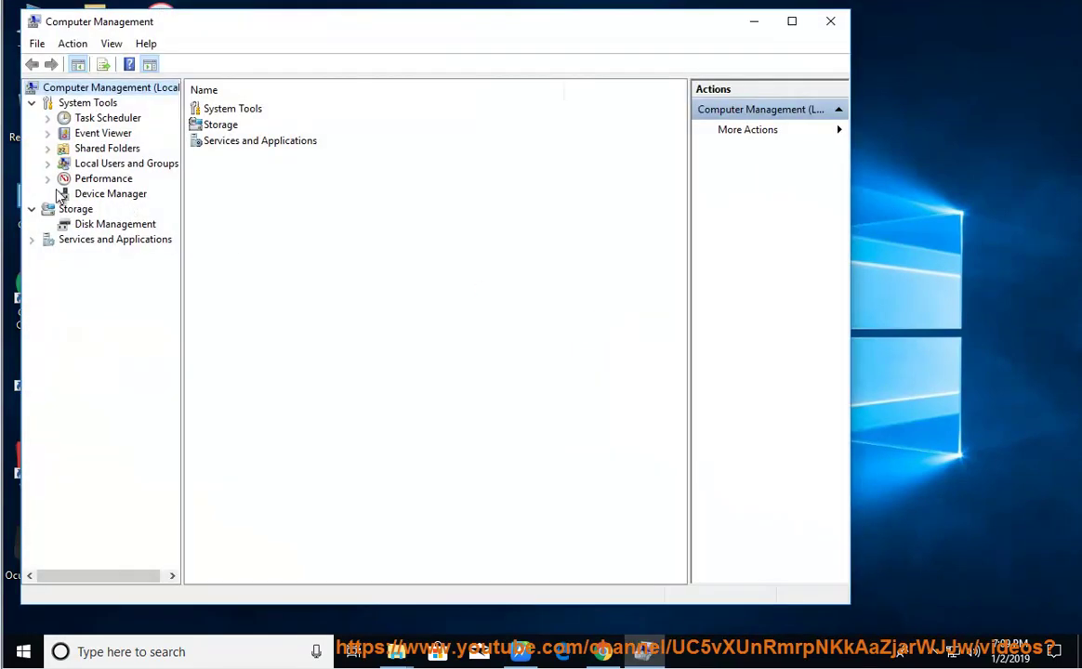
click(61, 193)
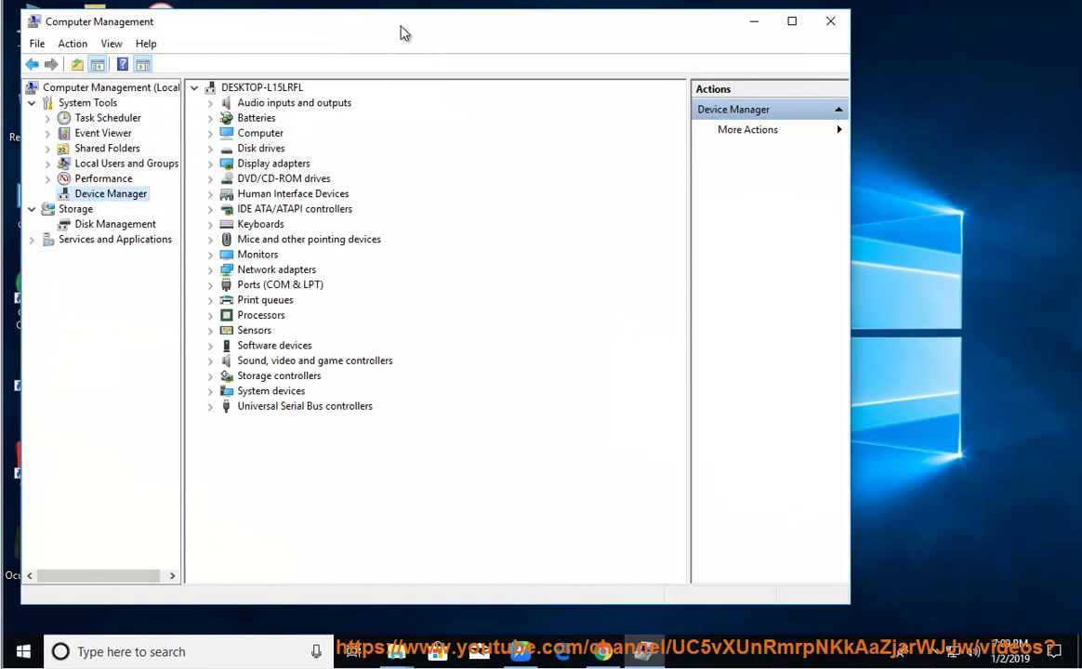
drag(402, 33, 595, 51)
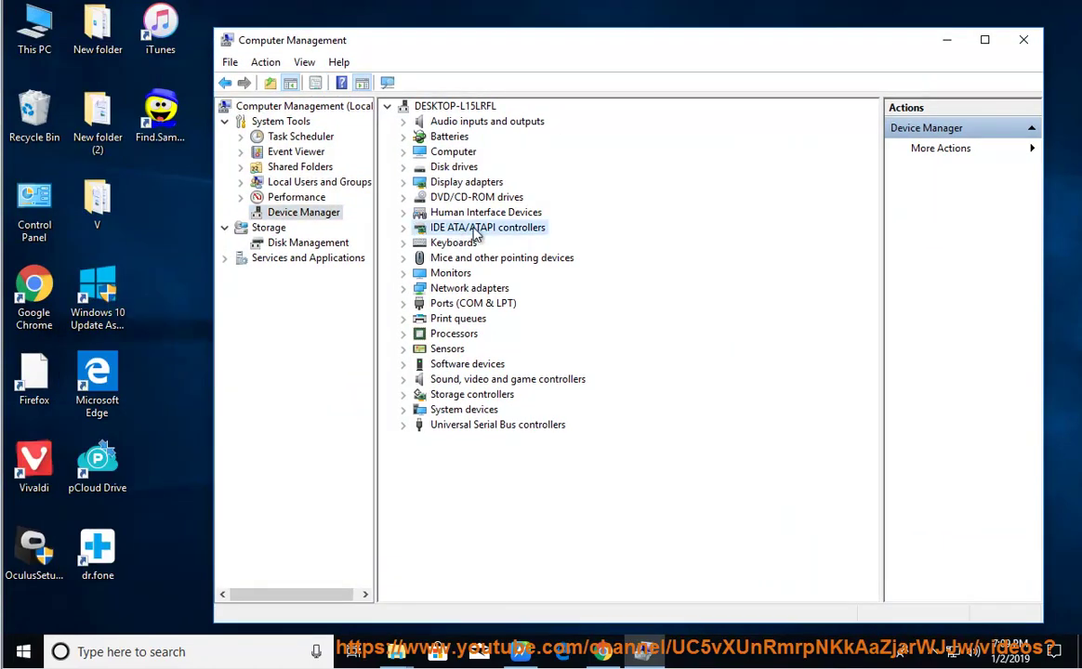
Expand IDE ATA/ATAPI controllers and view the driver update options for the Intel(R) 82371AB/EB PCI Bus Master IDE Controller, then cancel
click(403, 228)
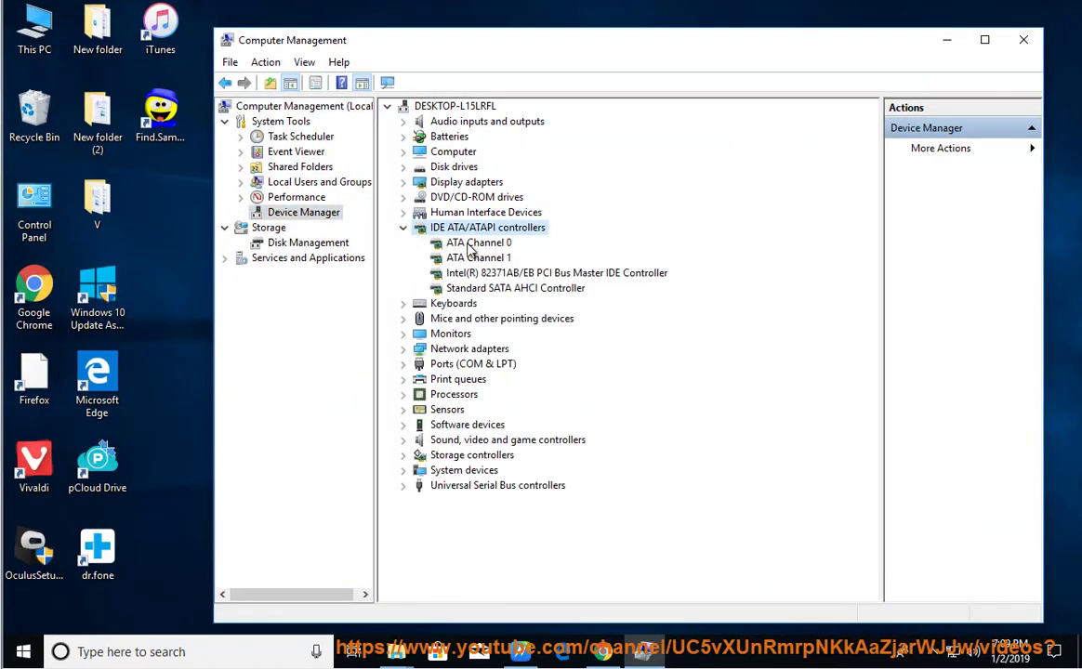
click(467, 244)
key(Down)
key(Down)
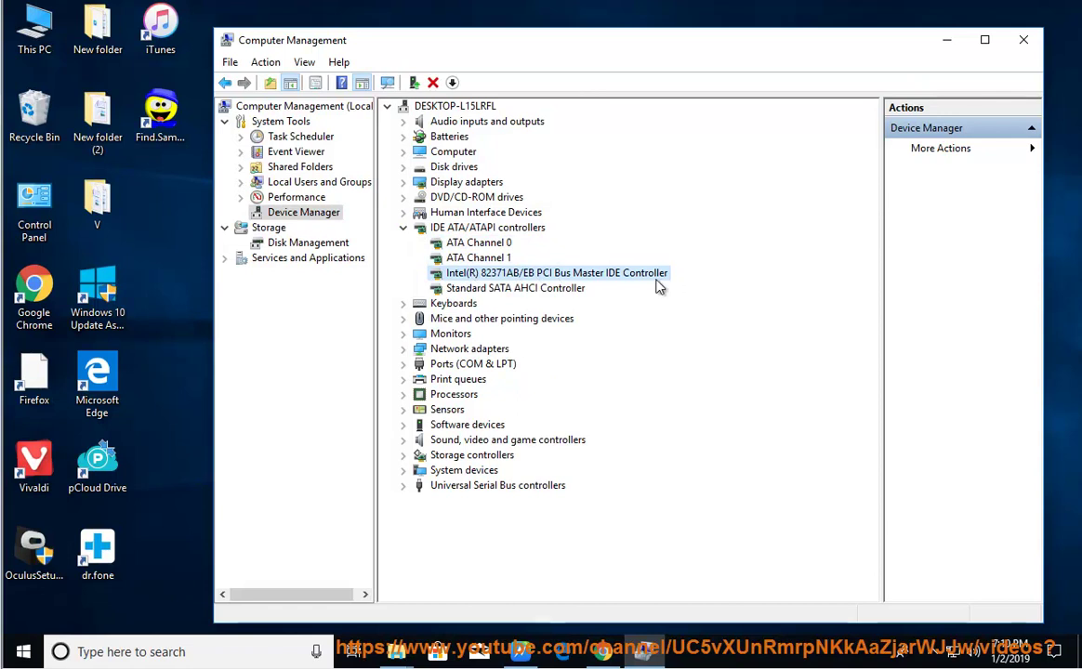
right_click(655, 279)
click(666, 291)
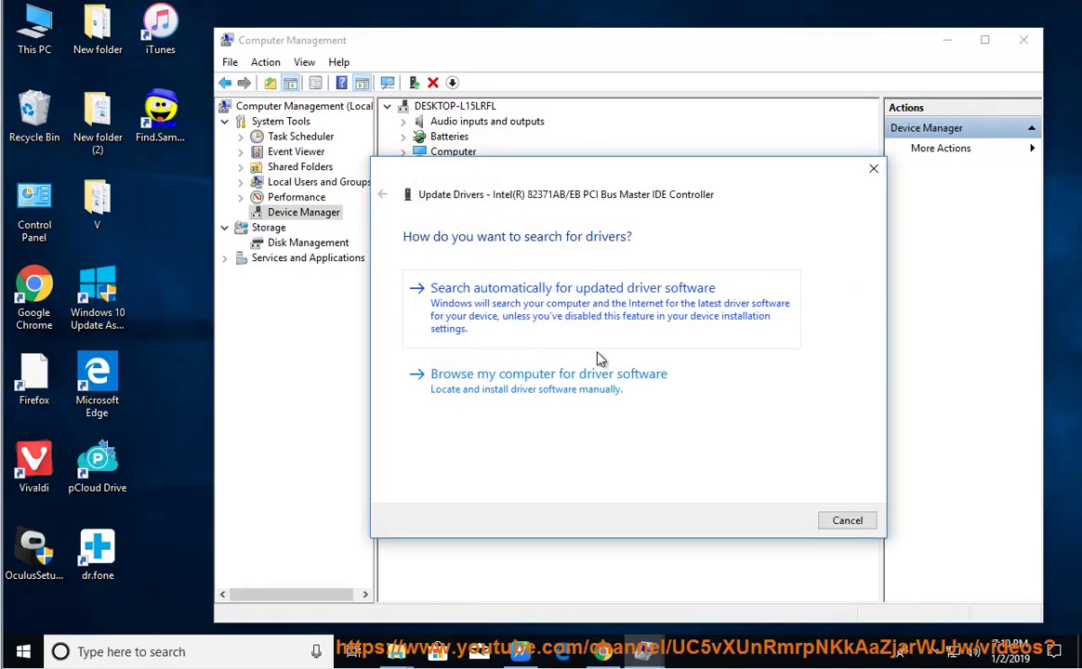
click(847, 521)
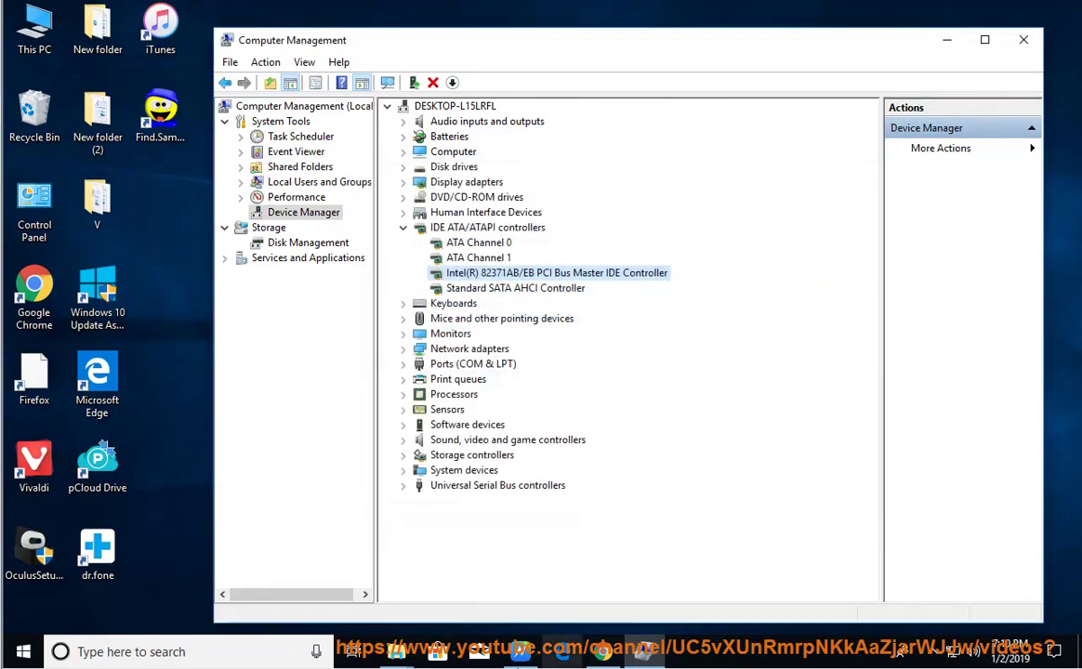
Check the ATAPI entry in the guide and select ATA Channel 0 in Device Manager
key(alt+Tab)
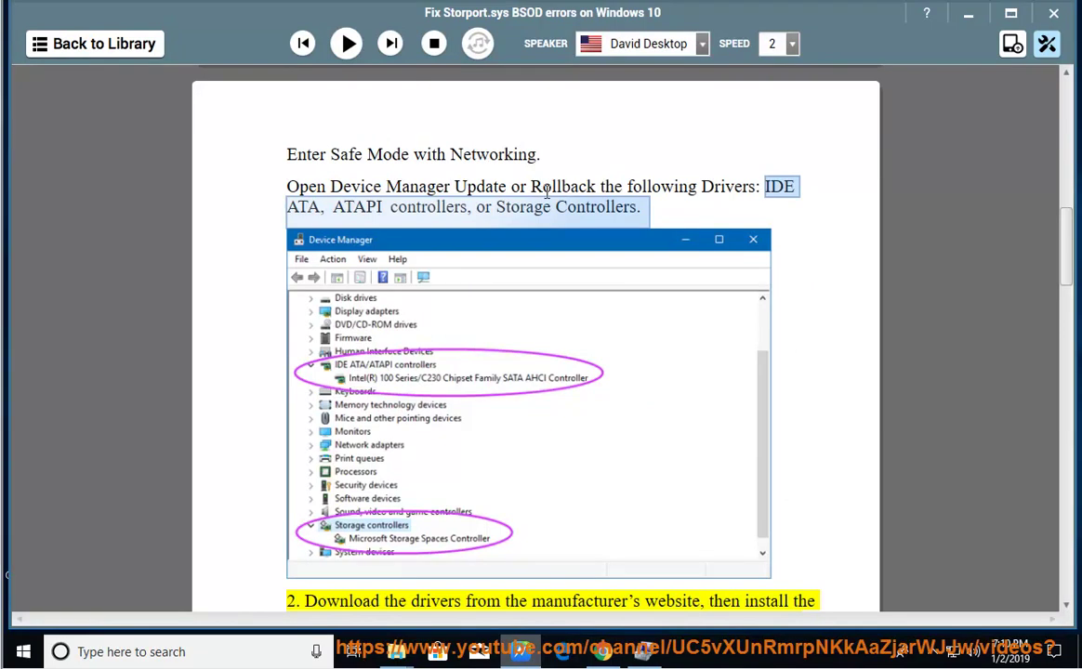
double_click(346, 209)
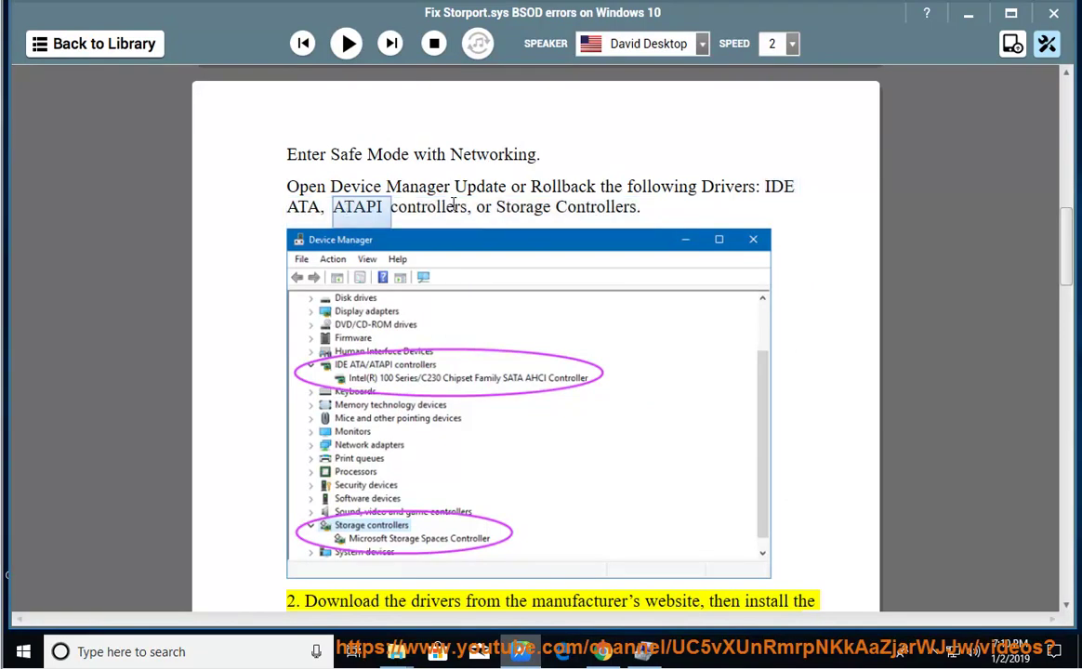
click(967, 15)
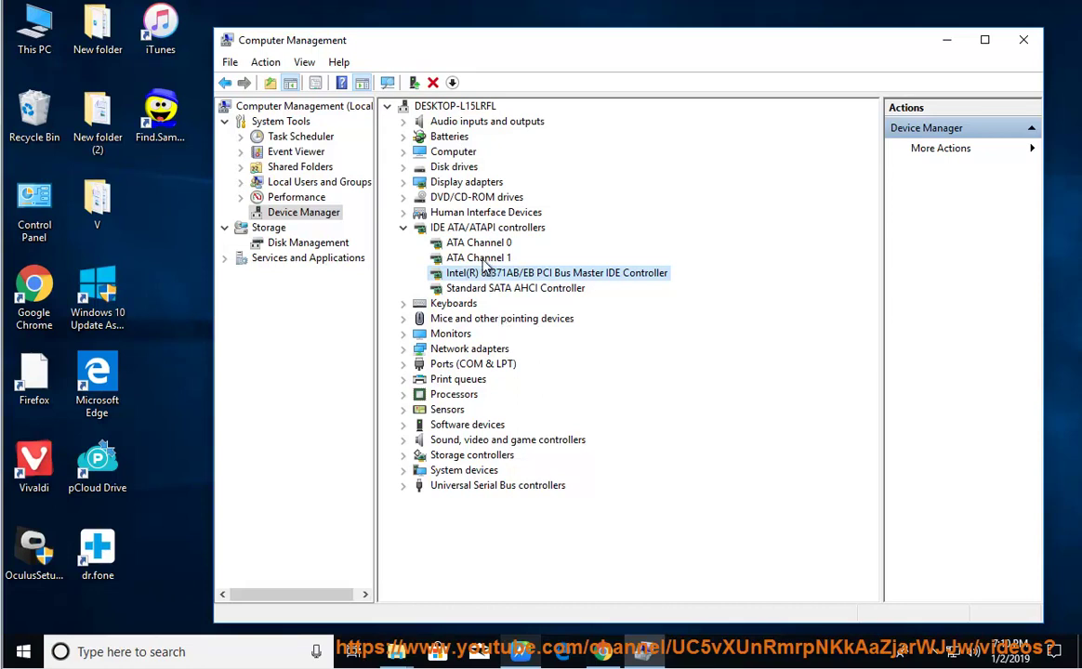
key(Up)
key(Up)
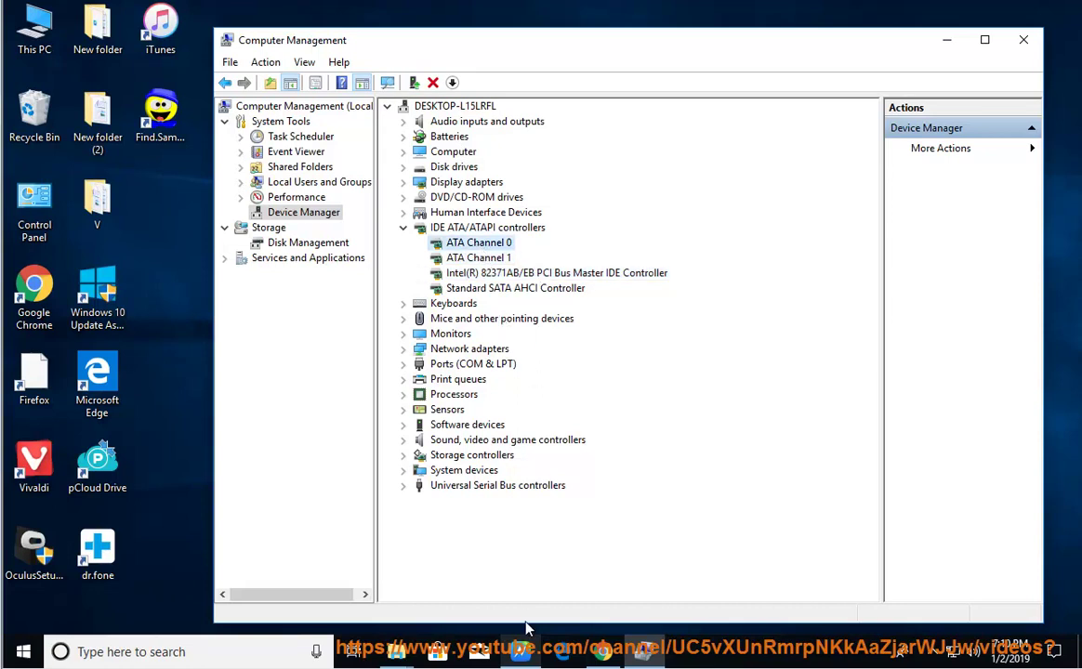
Check the guide's Storage Controllers entry, expand Storage controllers, and view the driver update options for Microsoft Storage Spaces Controller, then cancel
click(521, 649)
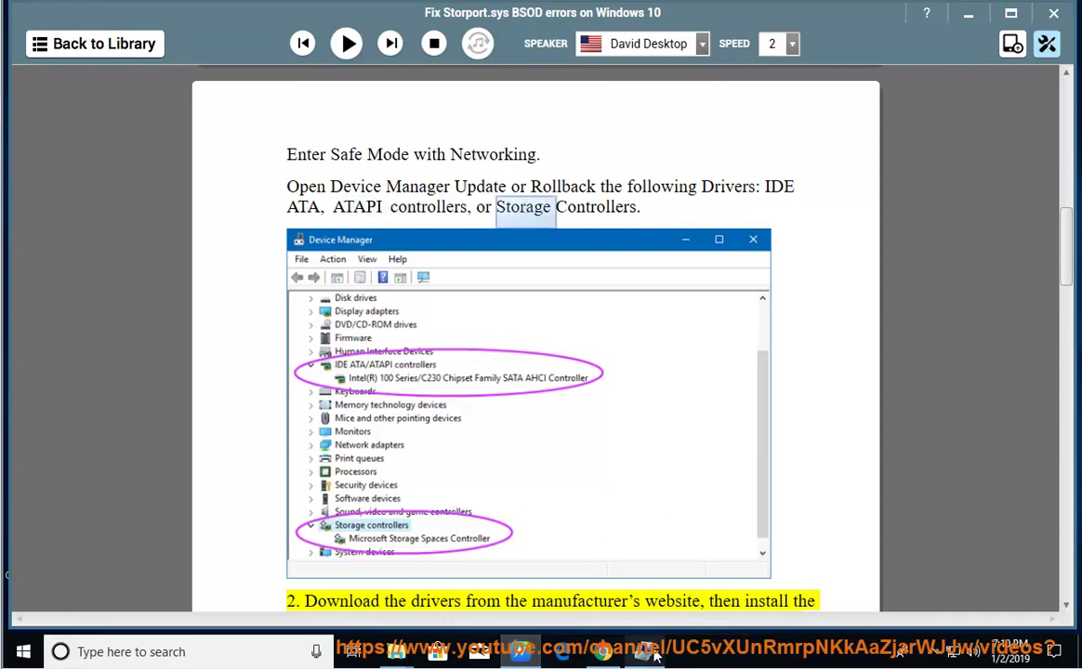
key(alt+Tab)
click(403, 454)
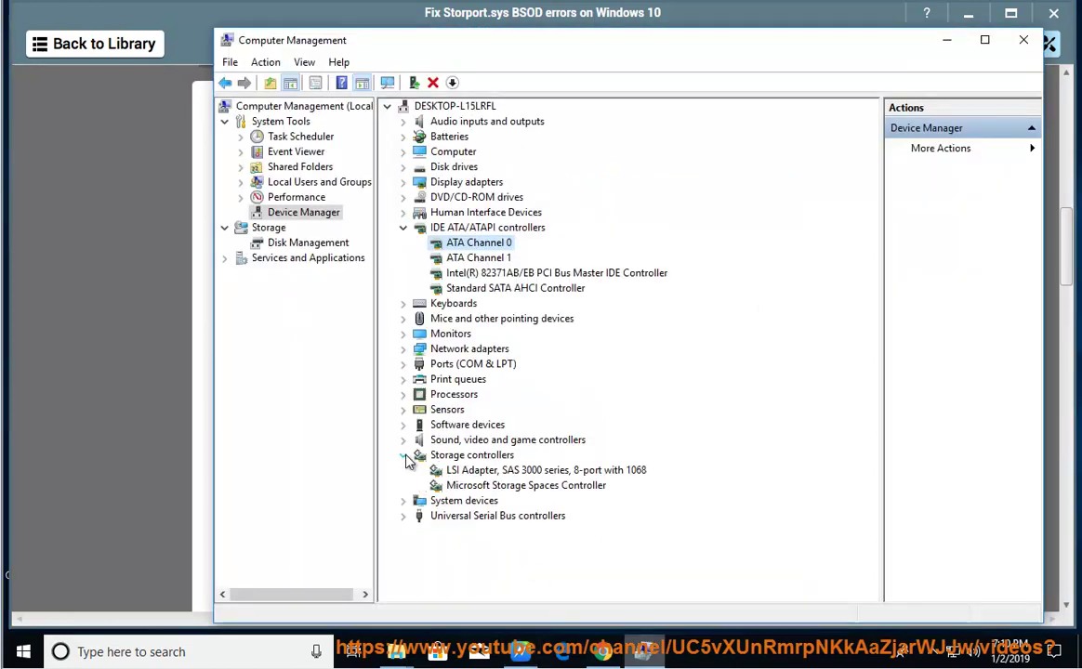
click(465, 471)
click(506, 487)
right_click(507, 493)
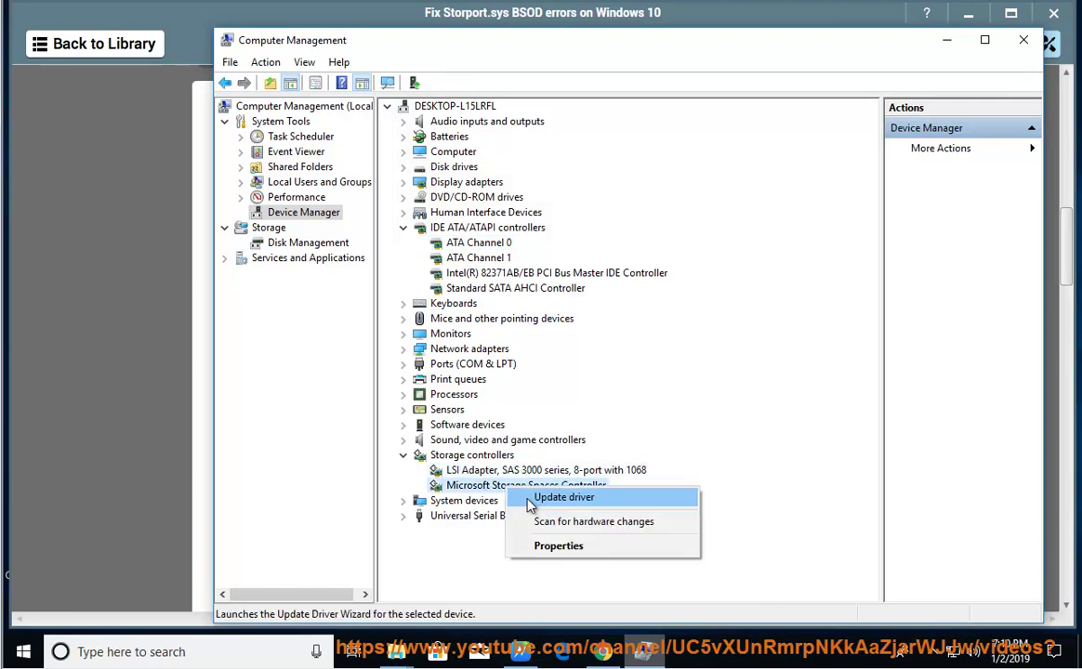
click(548, 497)
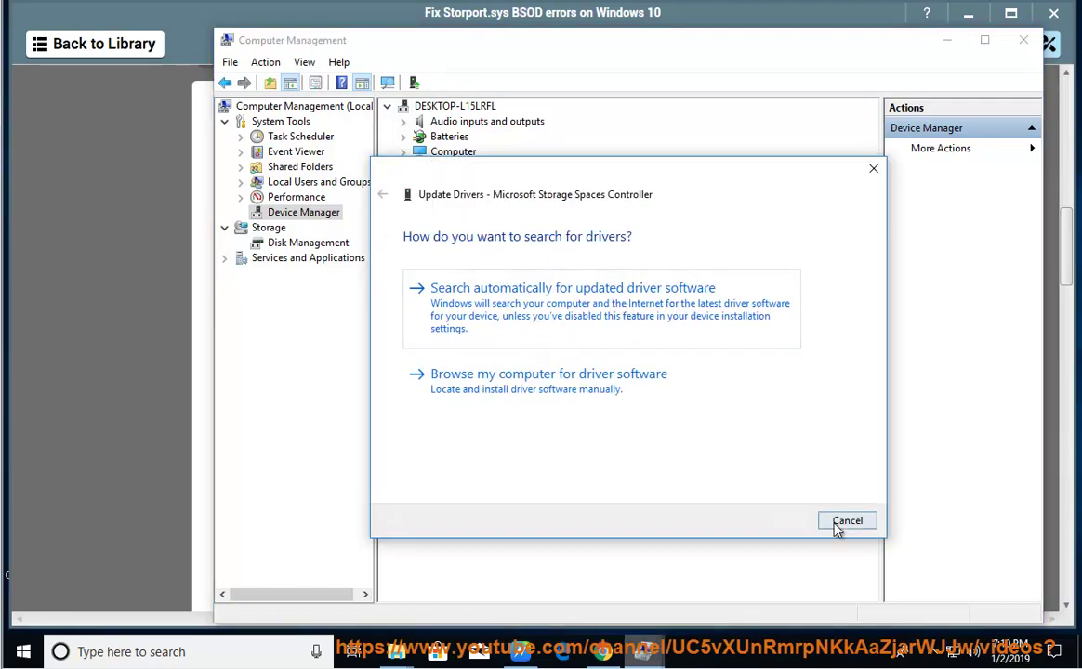
click(837, 524)
Switch back to the guide and resume its narration
key(alt+Tab)
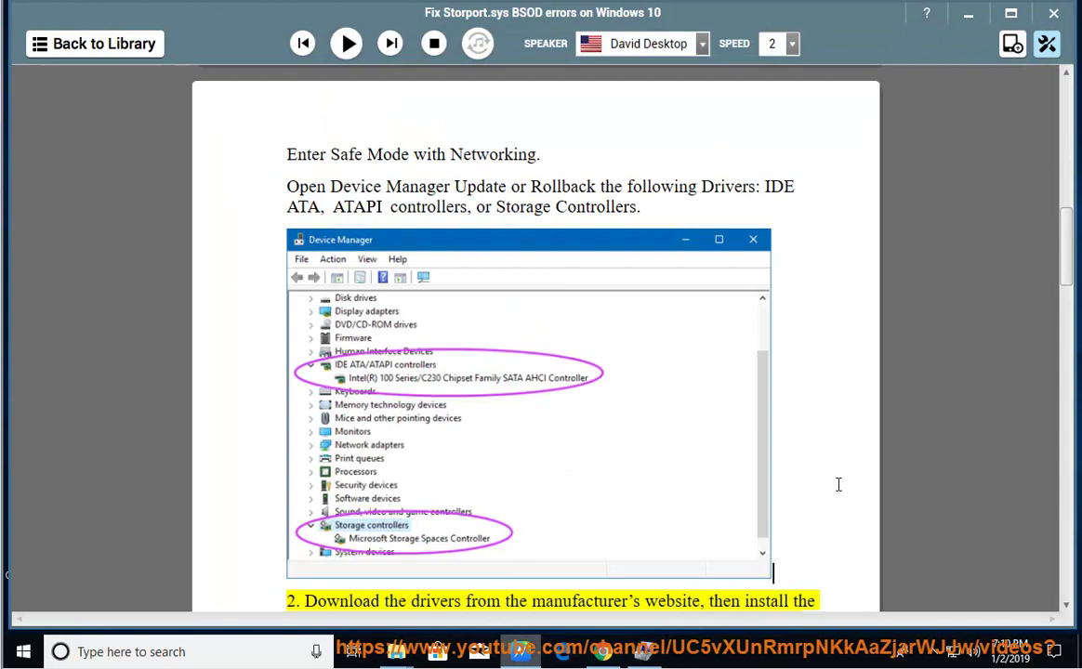
click(350, 51)
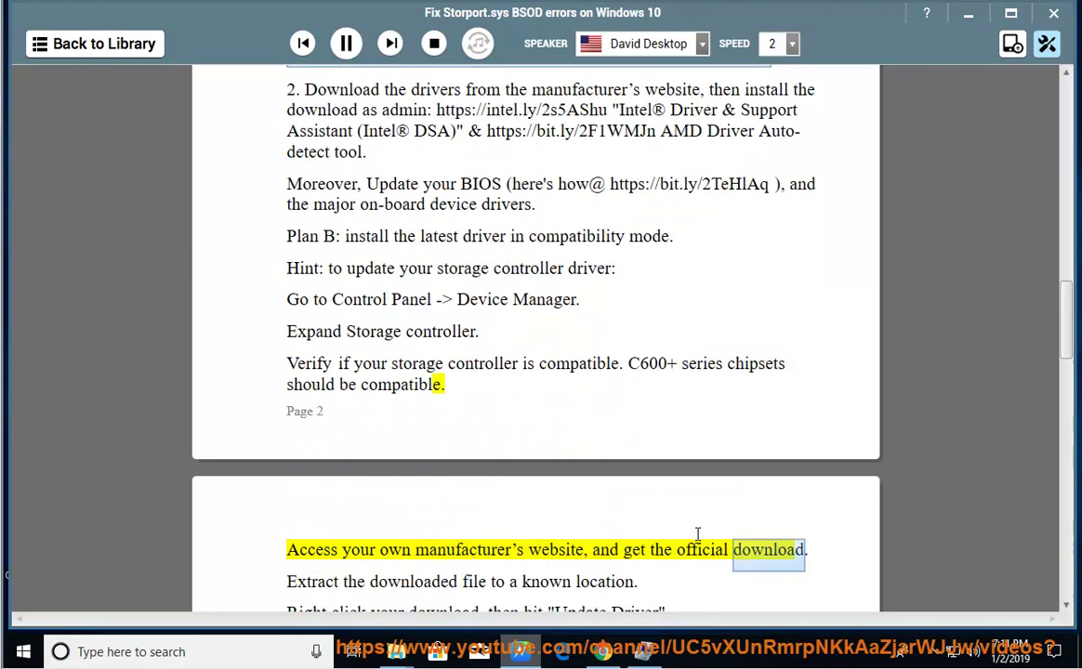
View the manual driver browsing options for Microsoft Storage Spaces Controller, go back to the wizard's search choices, and return to the guide
key(alt+Tab)
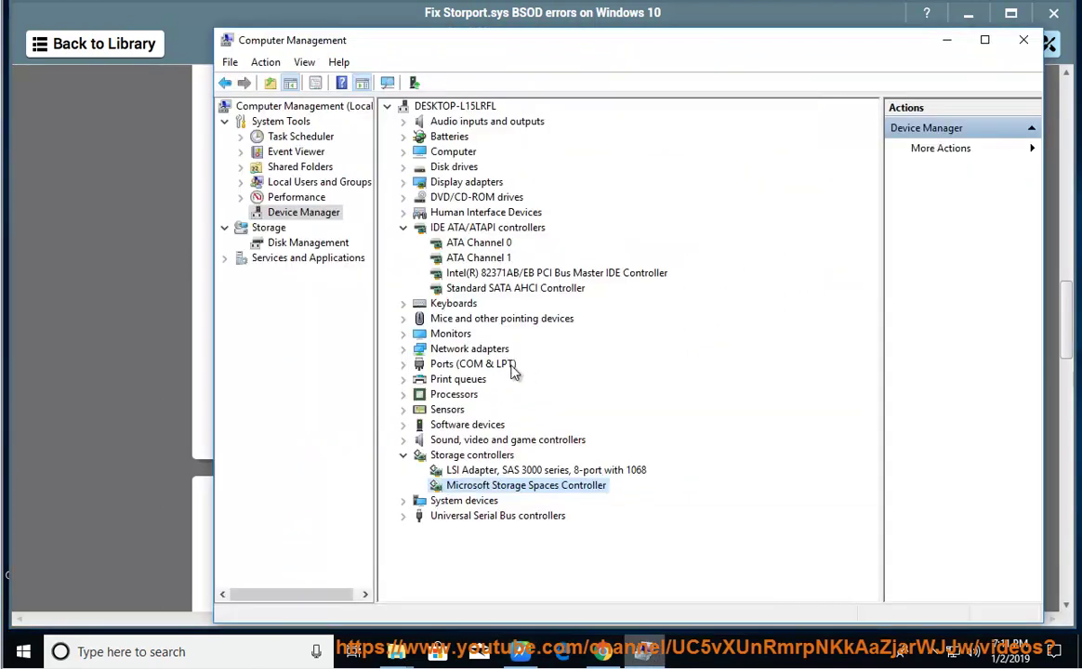
right_click(470, 487)
click(490, 496)
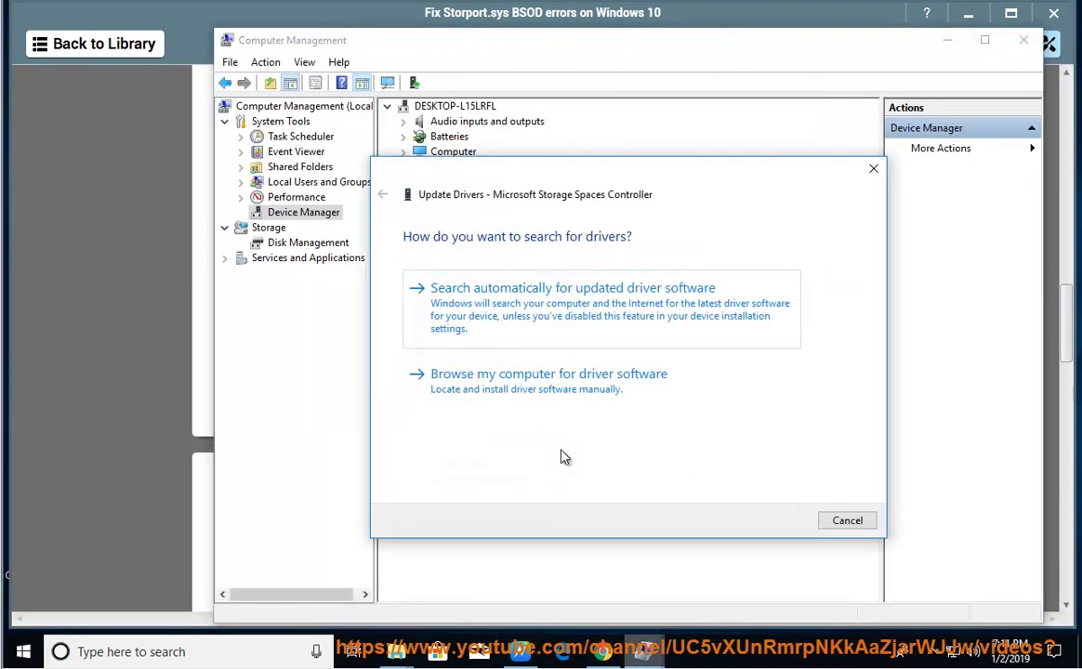
click(570, 397)
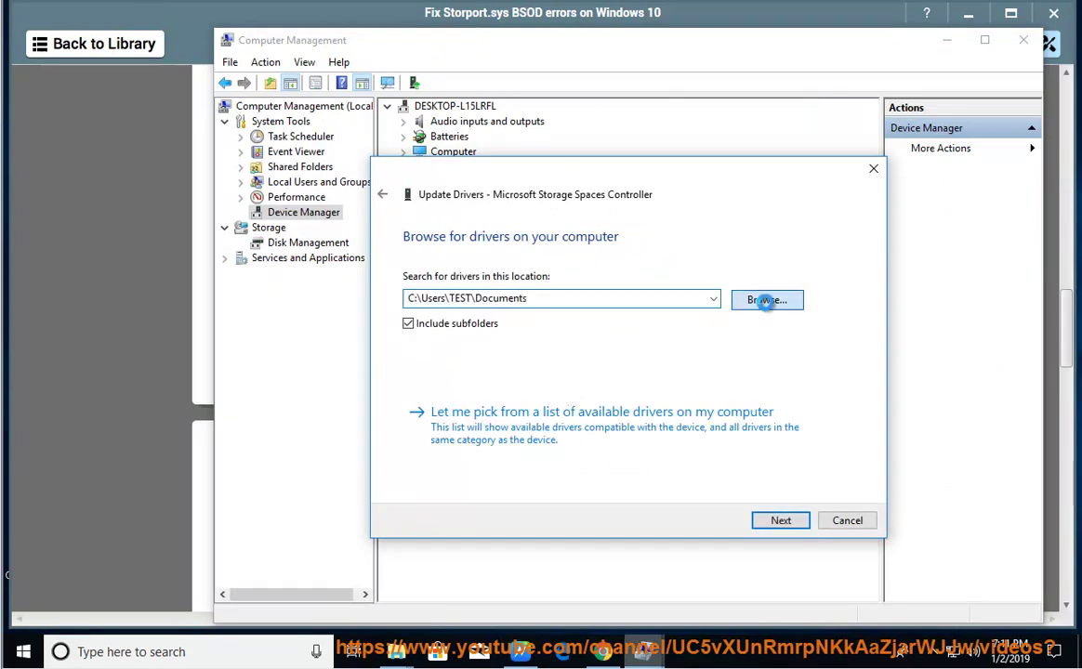
click(767, 299)
click(554, 426)
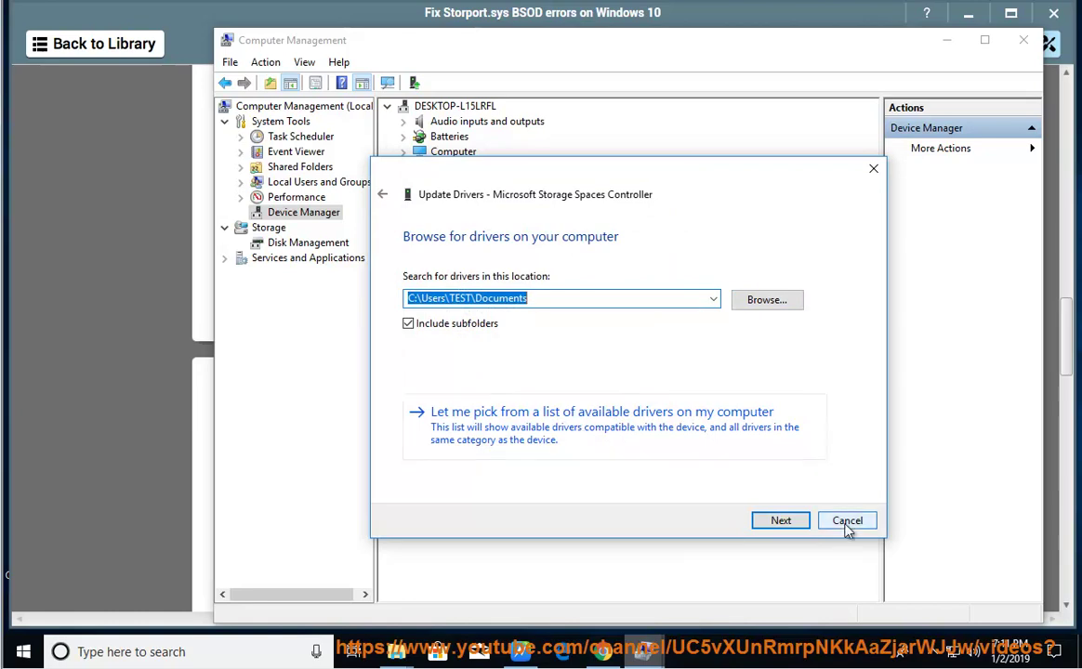
click(384, 198)
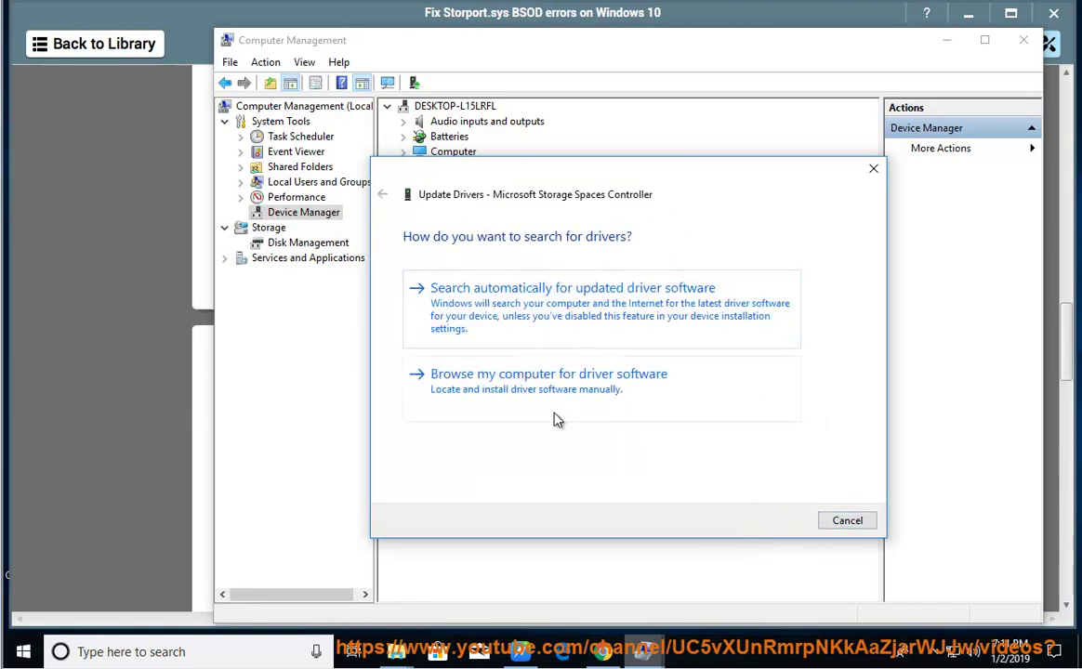
click(520, 652)
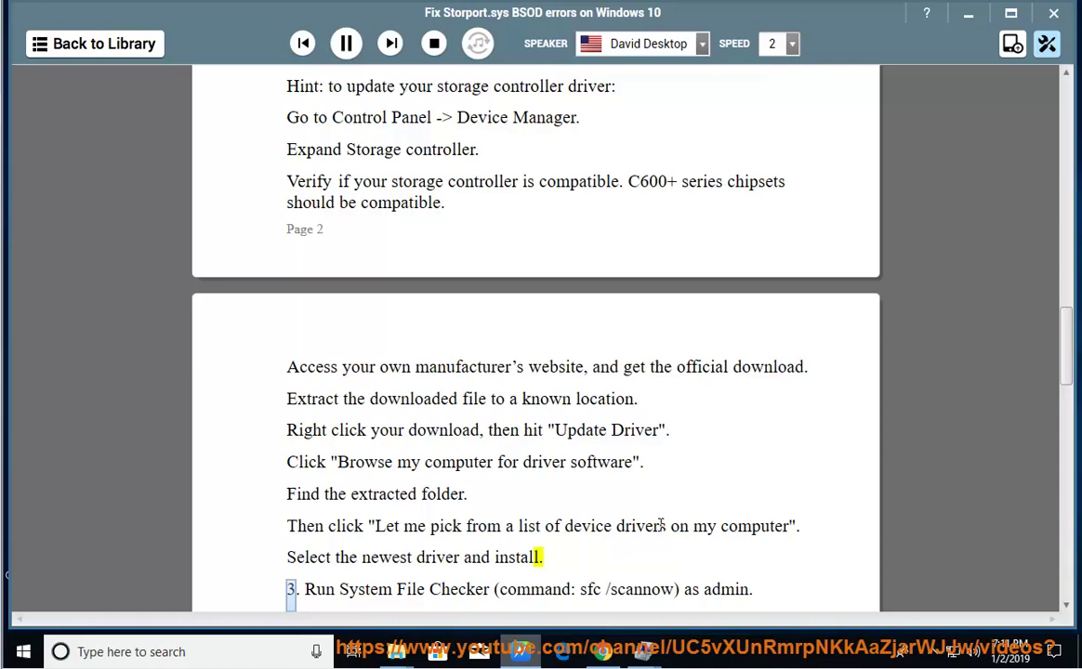
Search Windows for CMD and open Command Prompt as administrator
click(295, 651)
text(CMD)
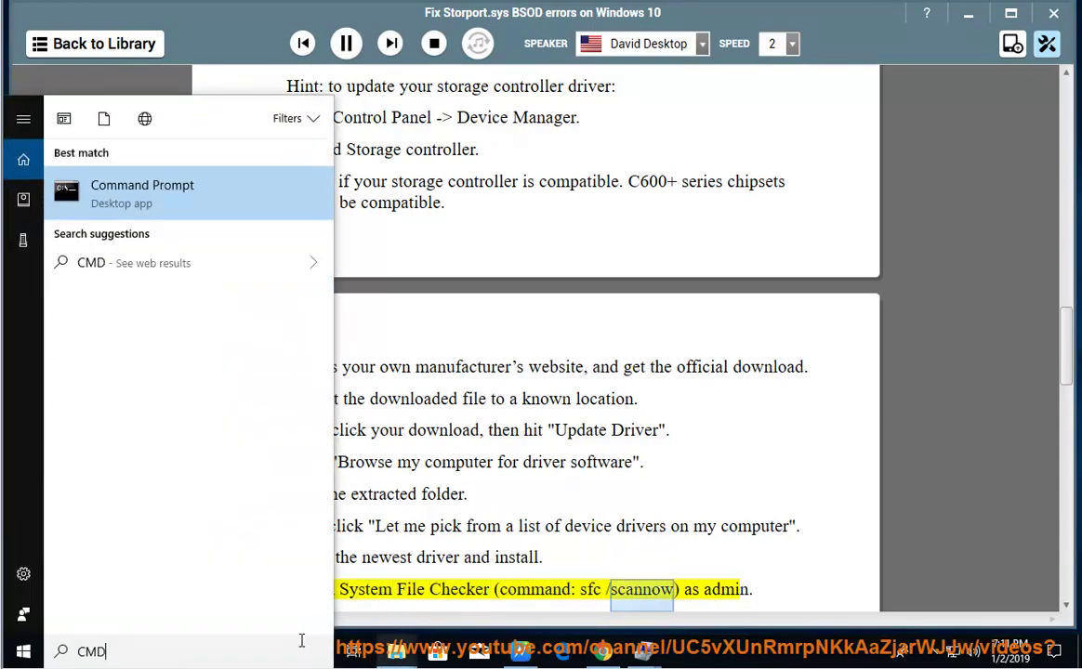
right_click(191, 191)
click(111, 218)
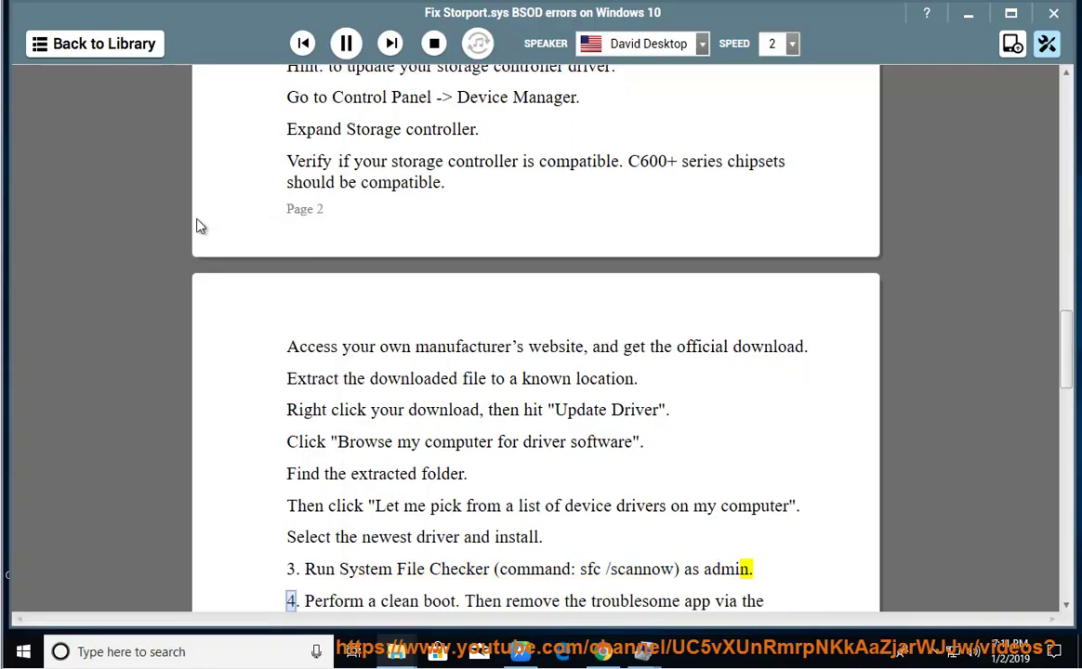
click(436, 426)
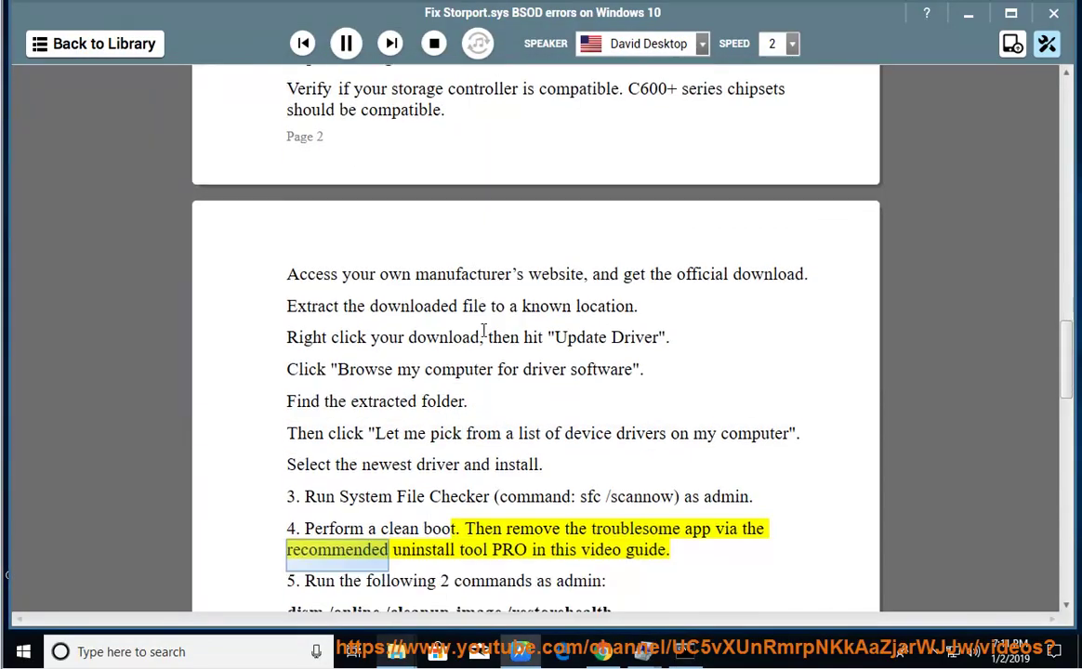
Pause the narration, highlight "Perform a clean boot." in the guide, and open the startup apps list in Task Manager
click(345, 47)
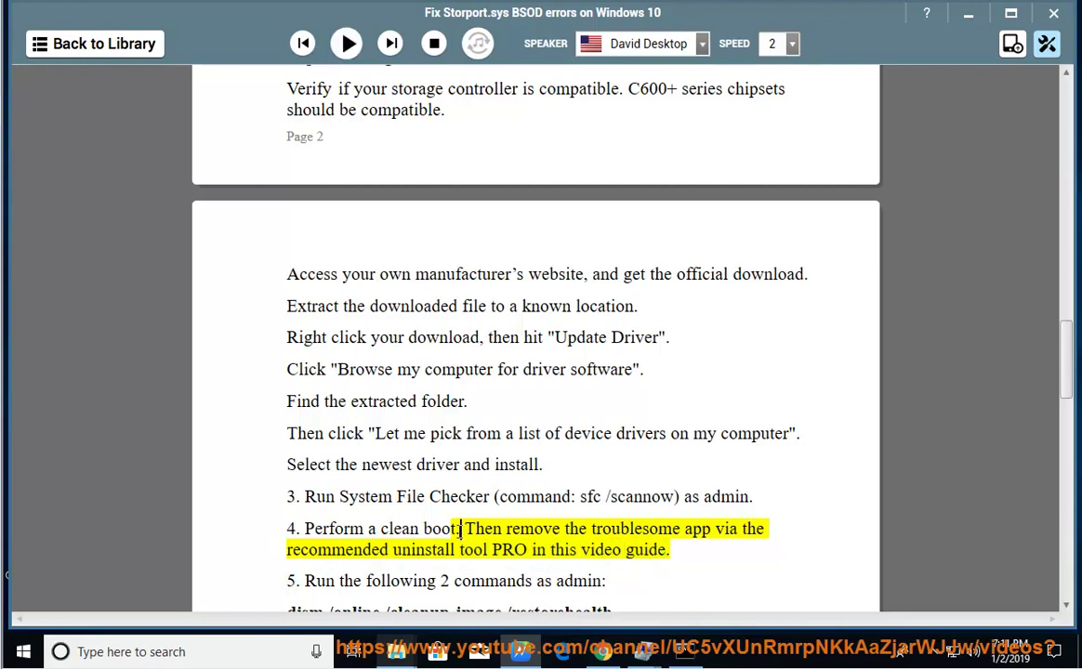
drag(460, 528, 304, 528)
right_click(755, 652)
click(822, 571)
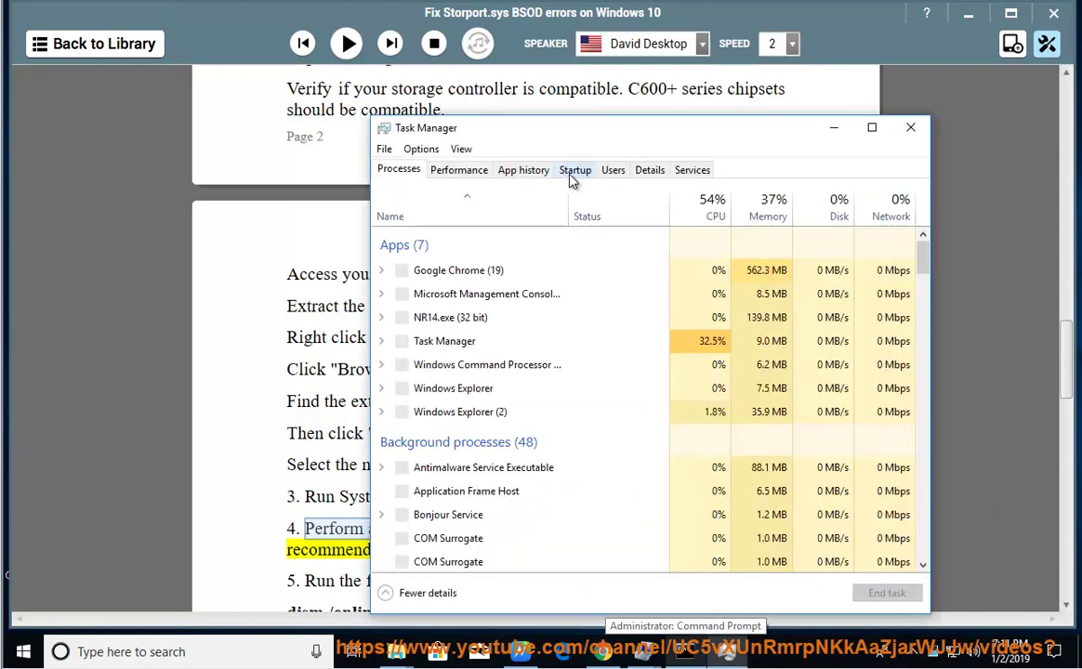
click(573, 173)
Disable Dropbox at startup, select VMware Tools Core Service without disabling it, and close Task Manager
click(739, 232)
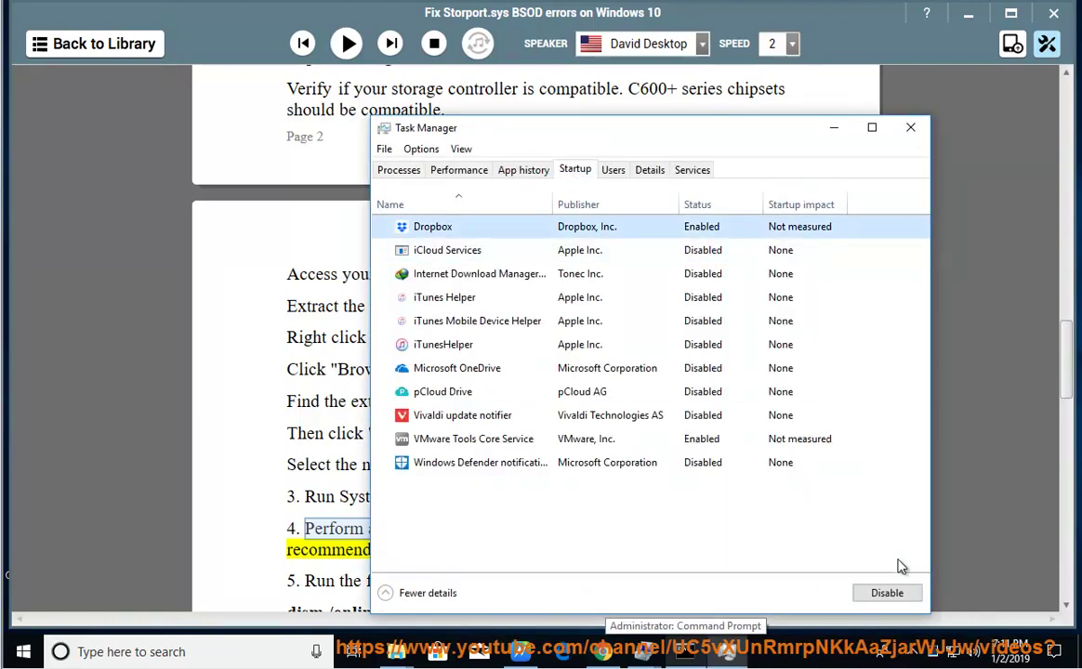
click(887, 593)
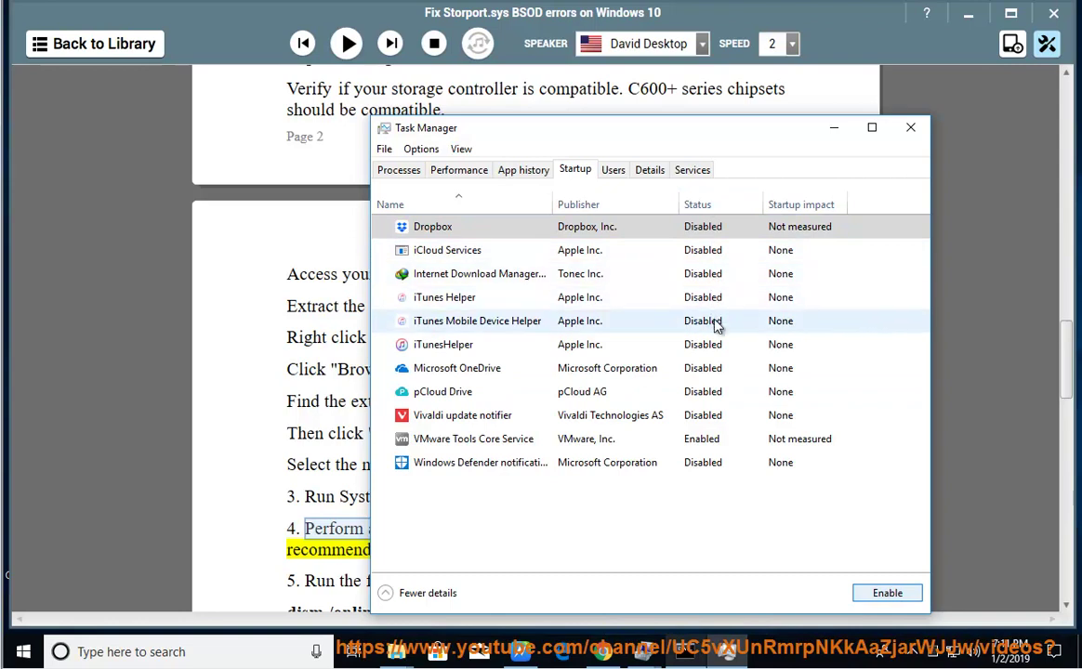
click(711, 442)
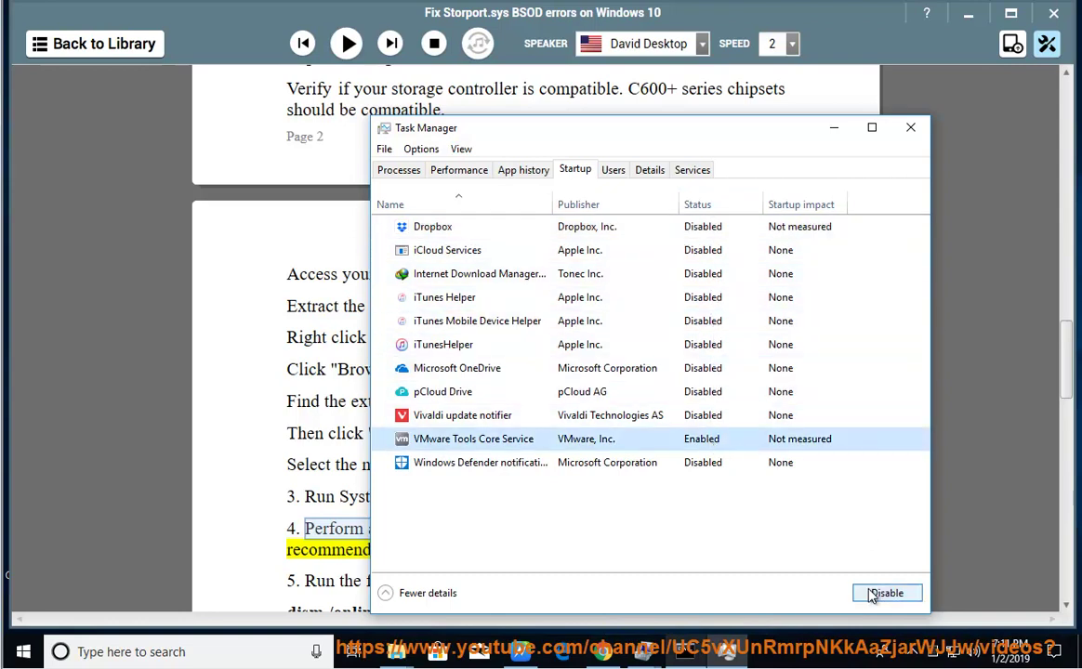
click(912, 130)
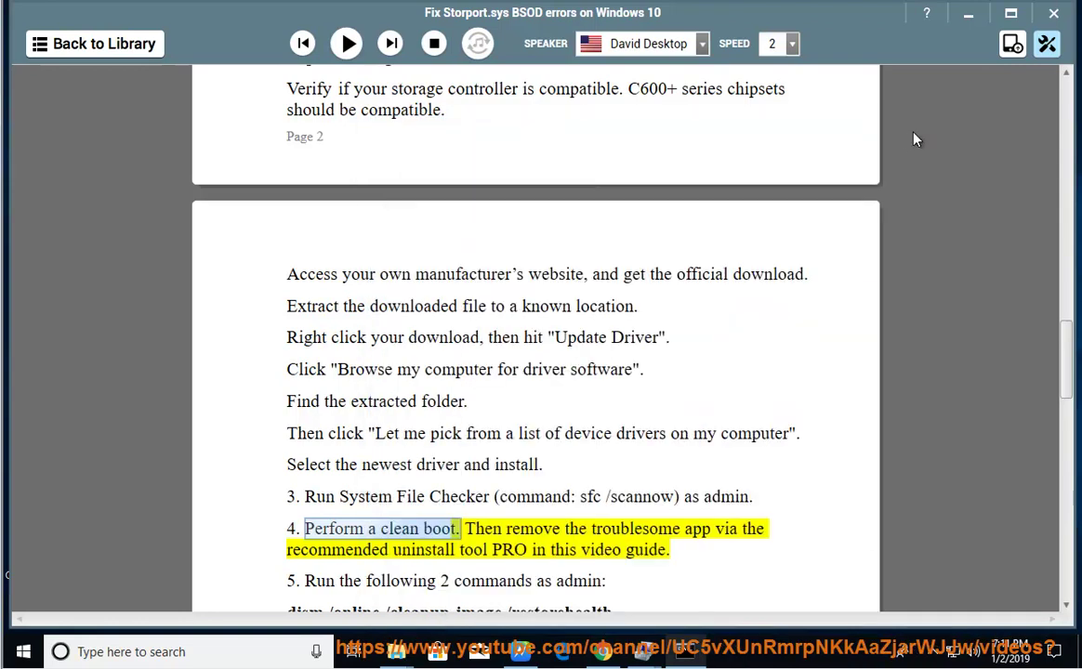
Run MSCONFIG to open System Configuration and choose Selective startup
key(super+r)
click(331, 545)
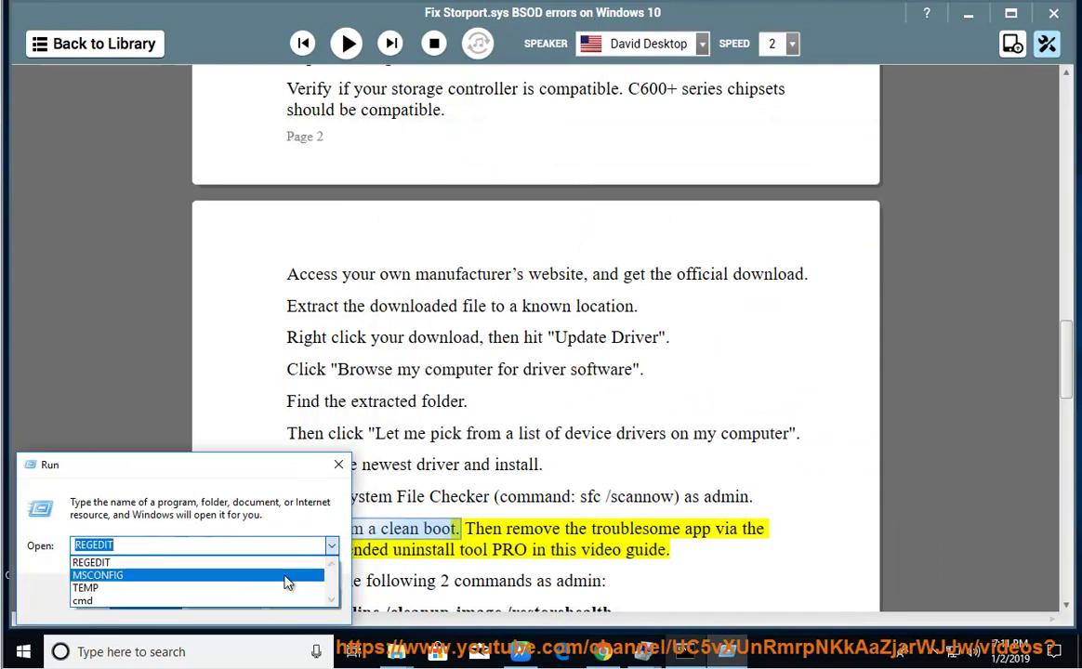
click(276, 576)
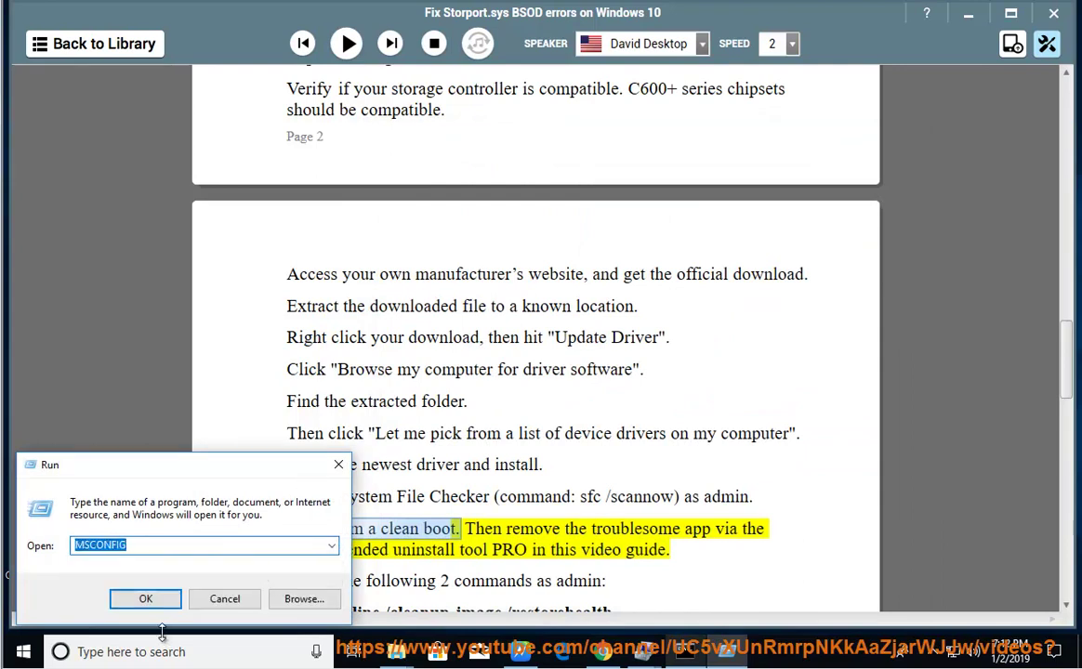
click(154, 600)
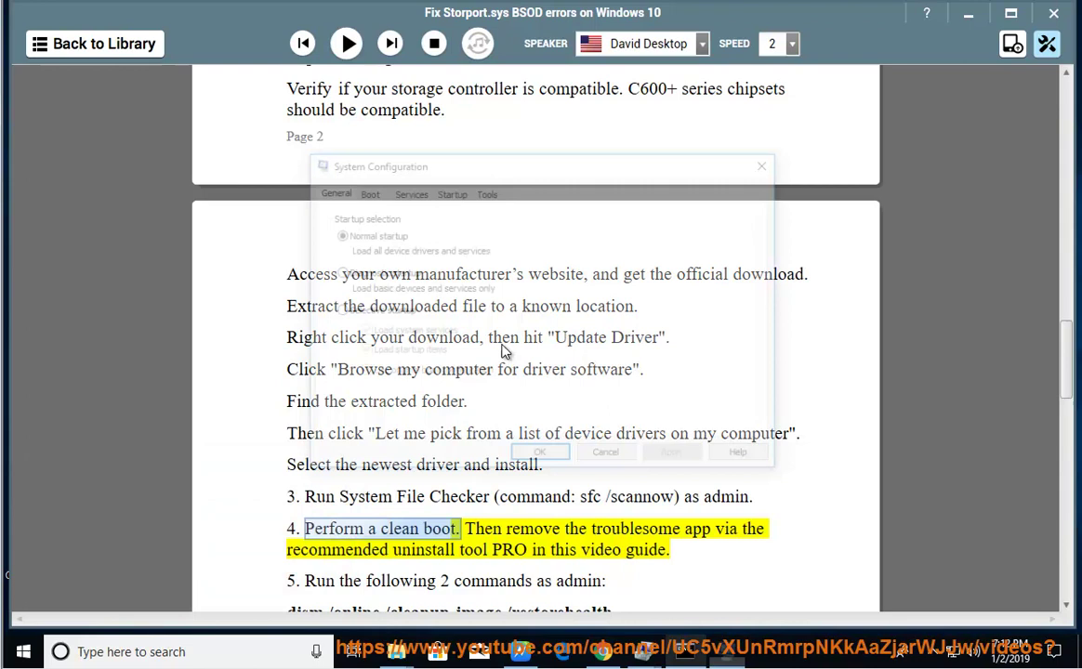
click(339, 311)
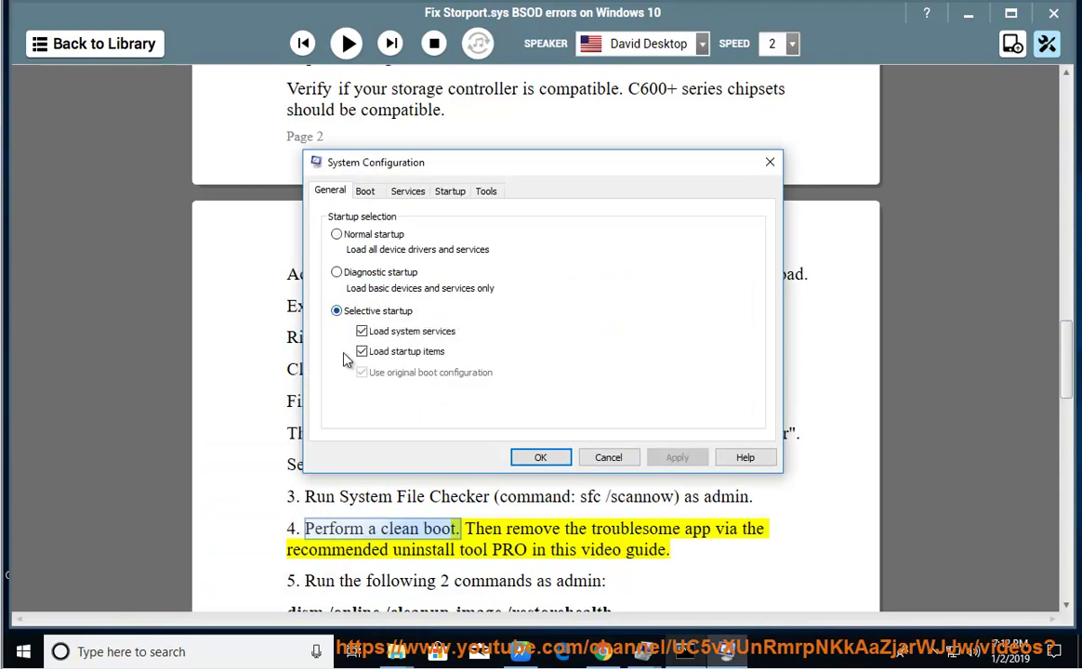
Hide all Microsoft services, disable all the remaining services, review the list, and cancel System Configuration without applying the changes
click(409, 193)
click(326, 429)
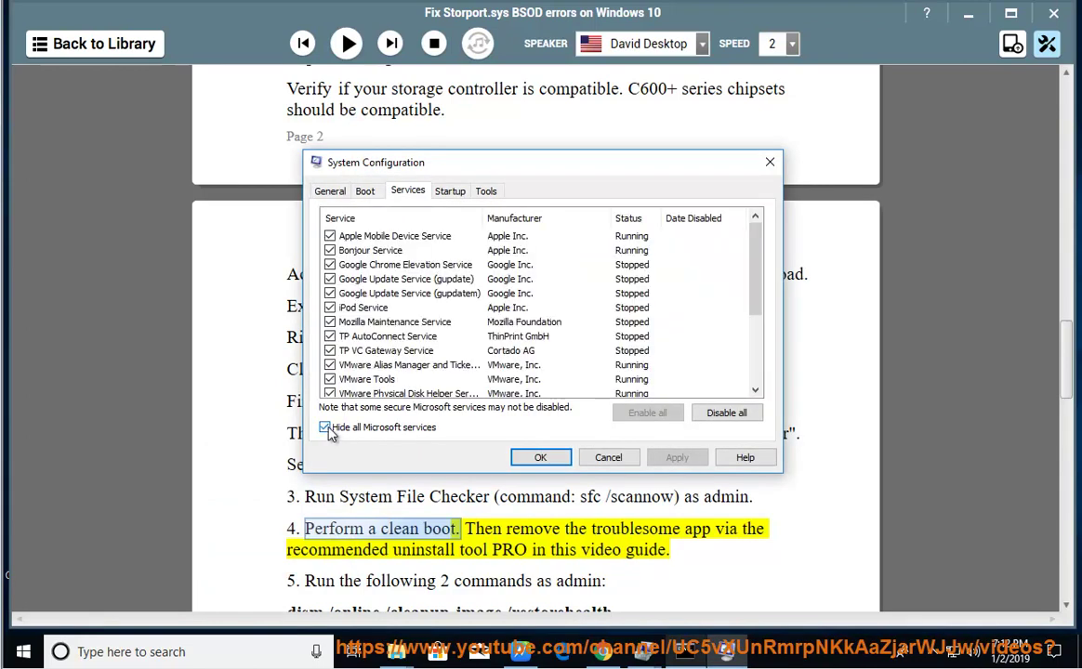
click(715, 413)
scroll(686, 246, down, 3)
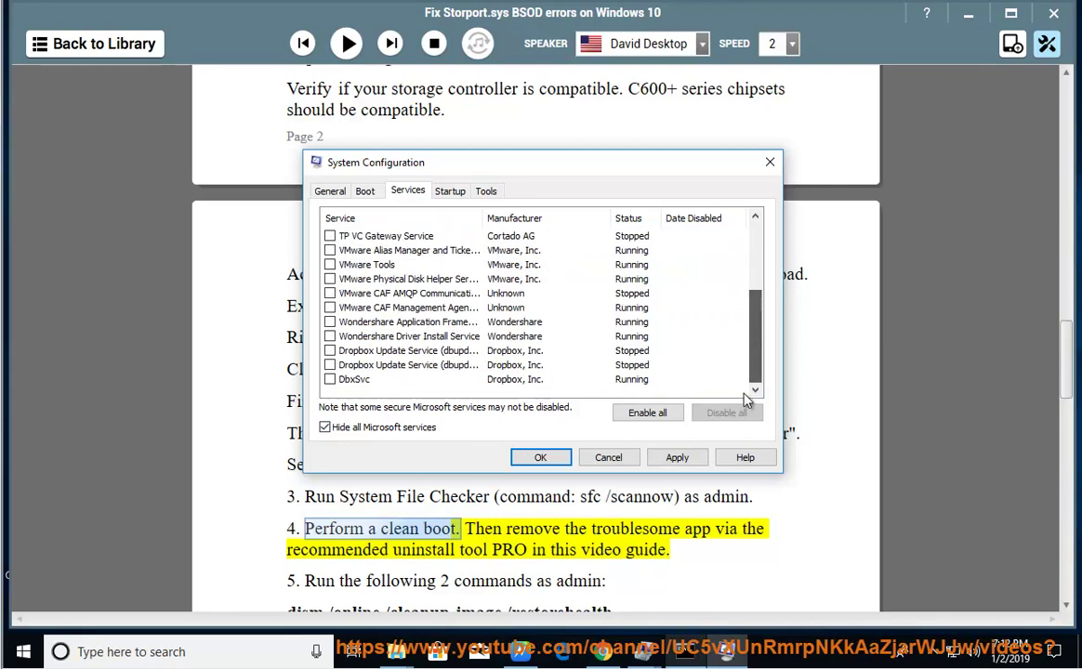
click(587, 458)
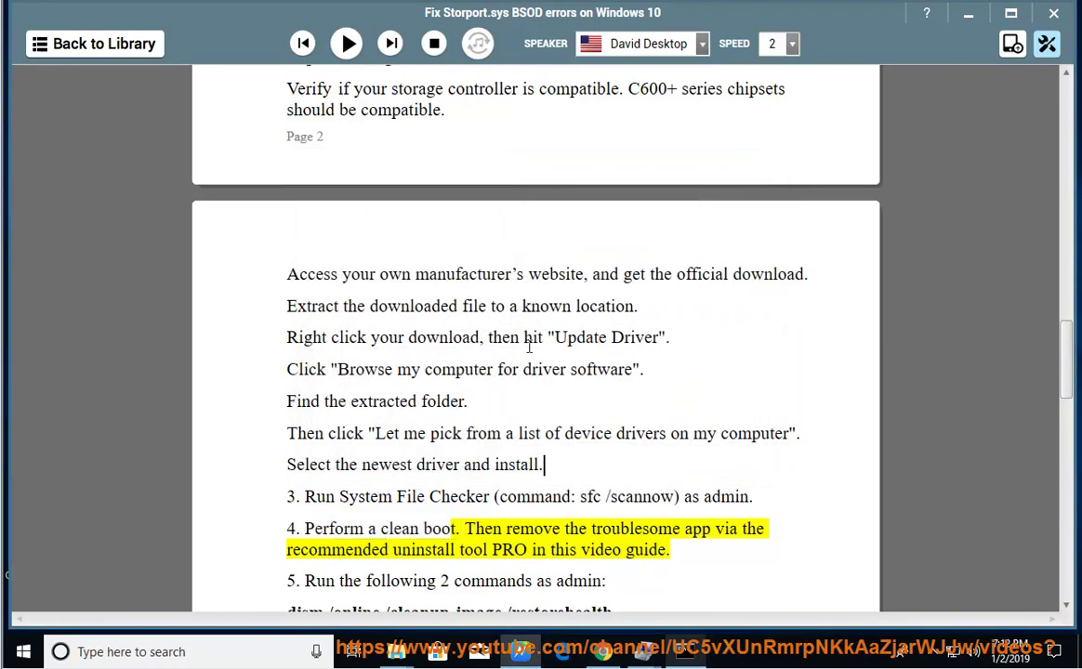
Resume the guide's narration, bring the administrator Command Prompt into view, and return to the guide
click(345, 43)
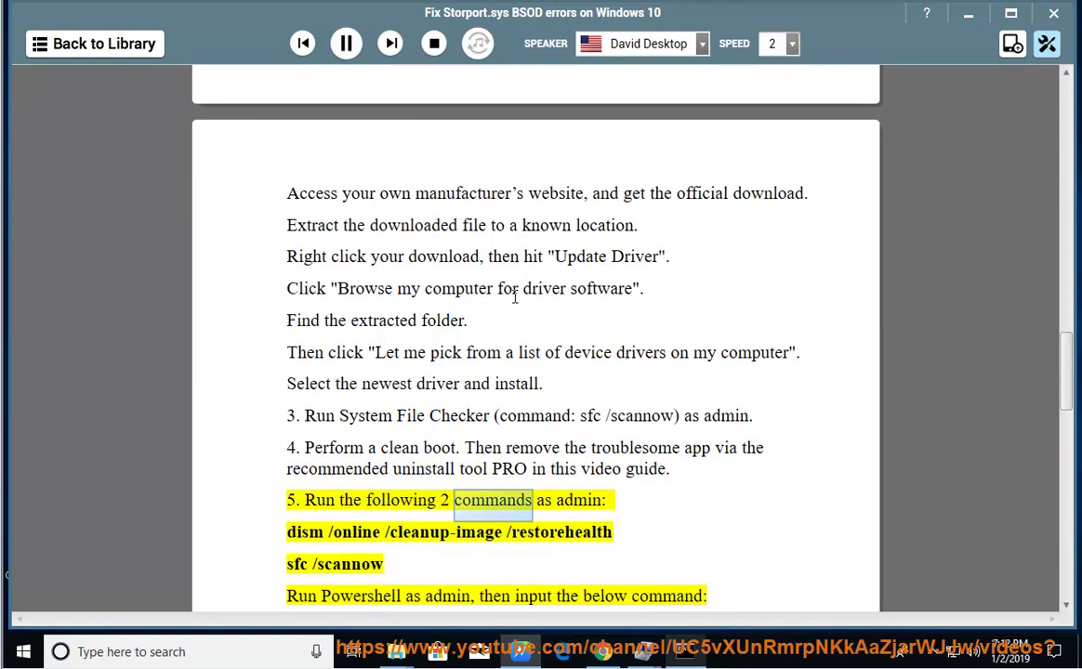
key(alt+Tab)
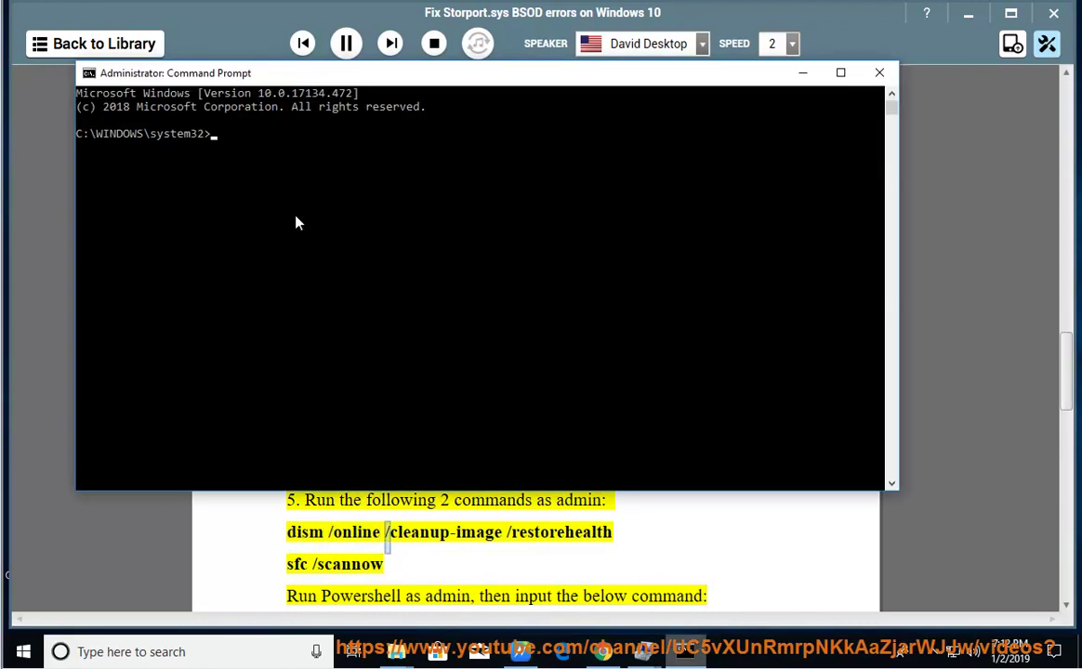
click(377, 520)
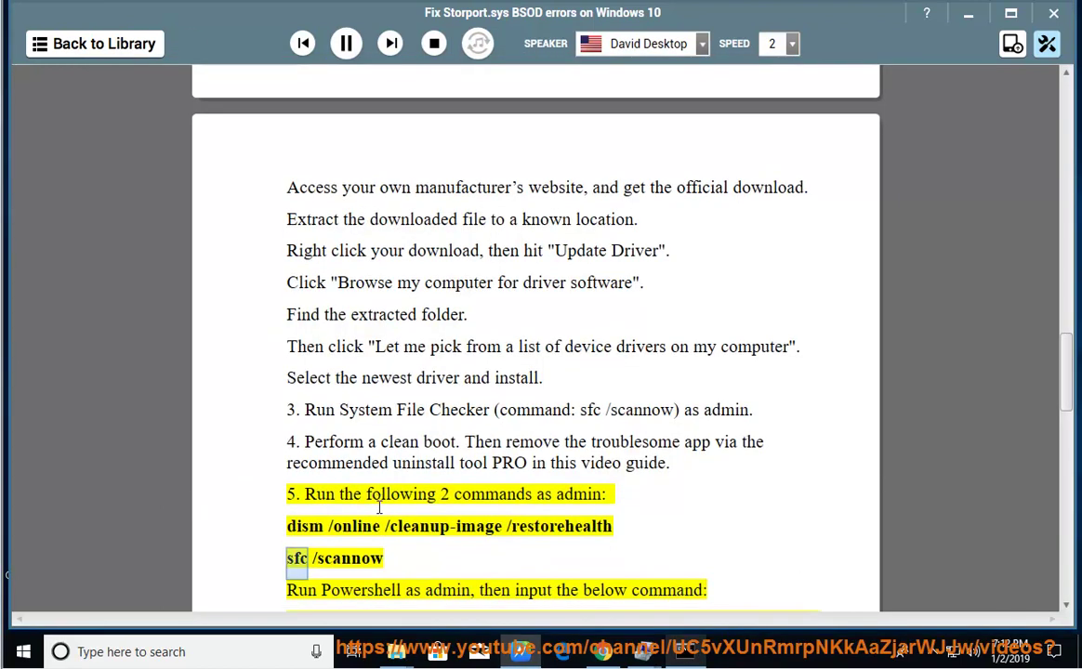
Search Windows for POWER, open Windows PowerShell as administrator with elevation approved, and minimize its window
click(223, 655)
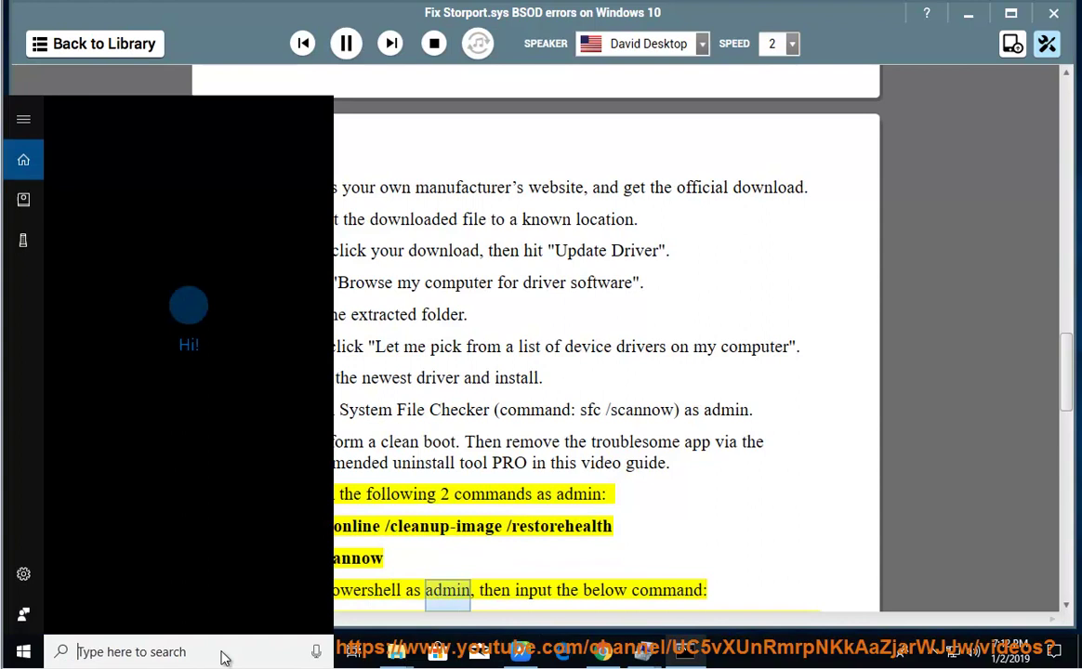
text(POWER)
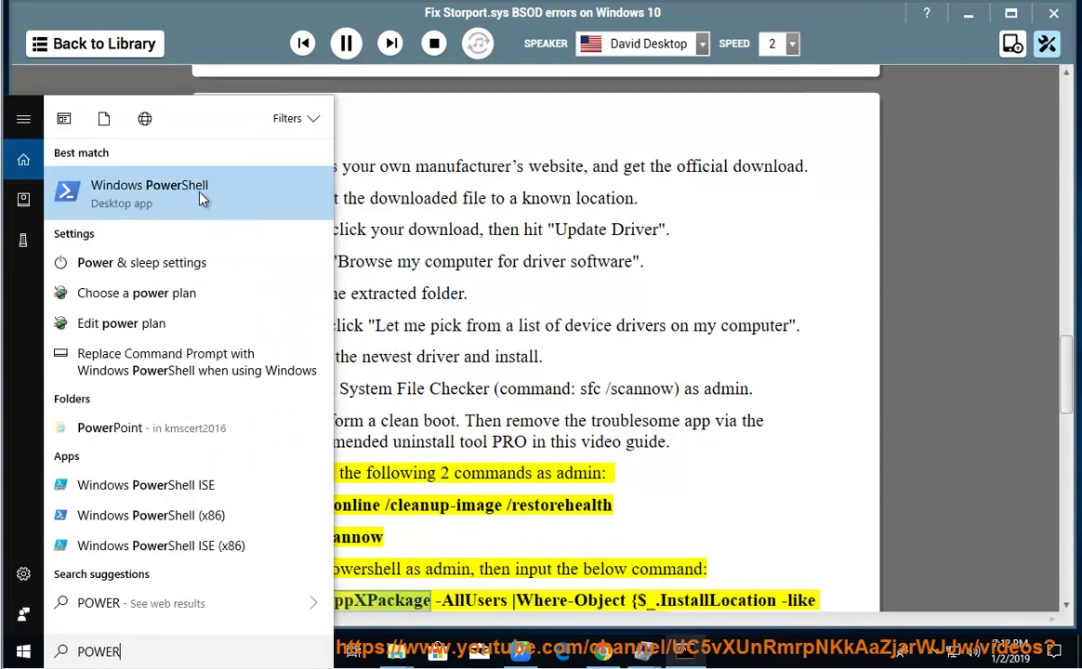
right_click(198, 195)
click(198, 223)
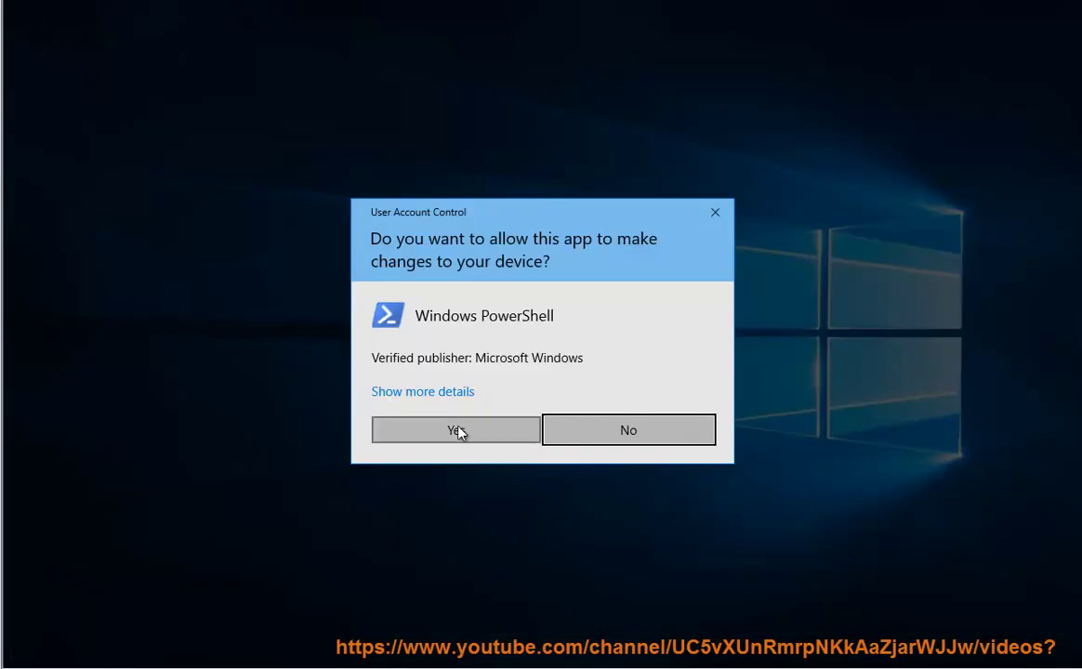
click(455, 430)
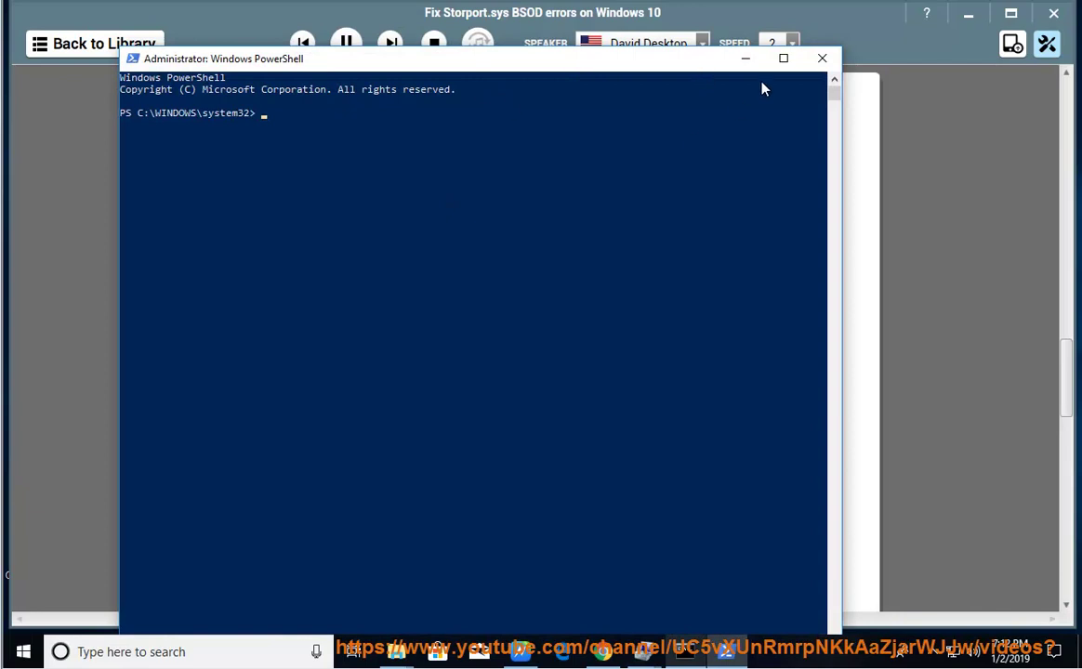
click(744, 58)
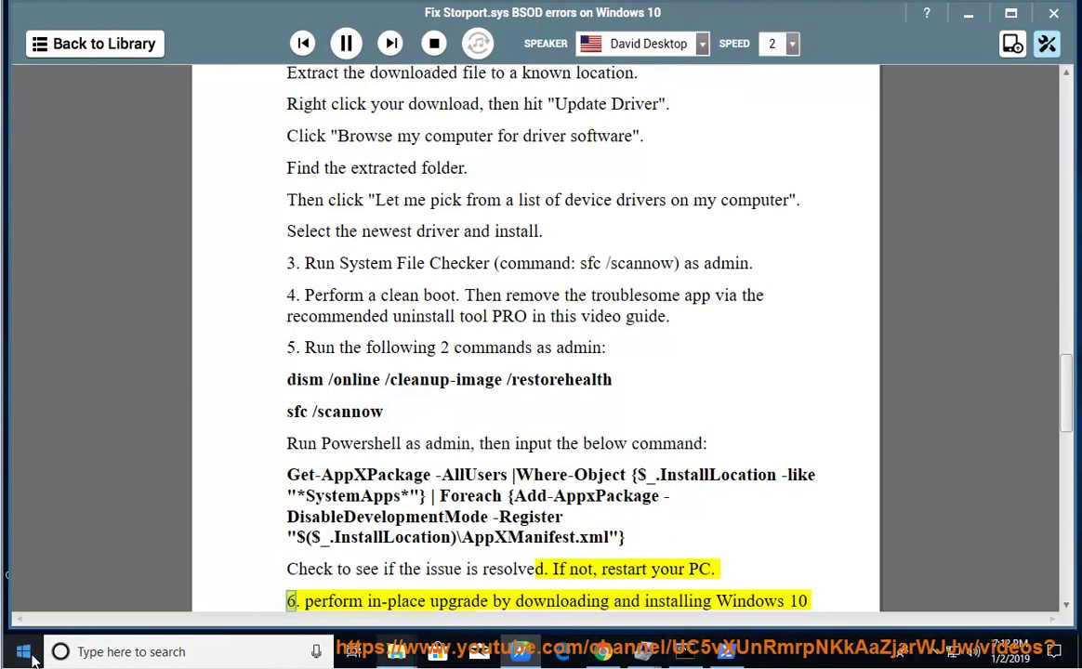
View the Start menu's power options containing Restart and return to the guide without choosing one
click(24, 652)
click(24, 615)
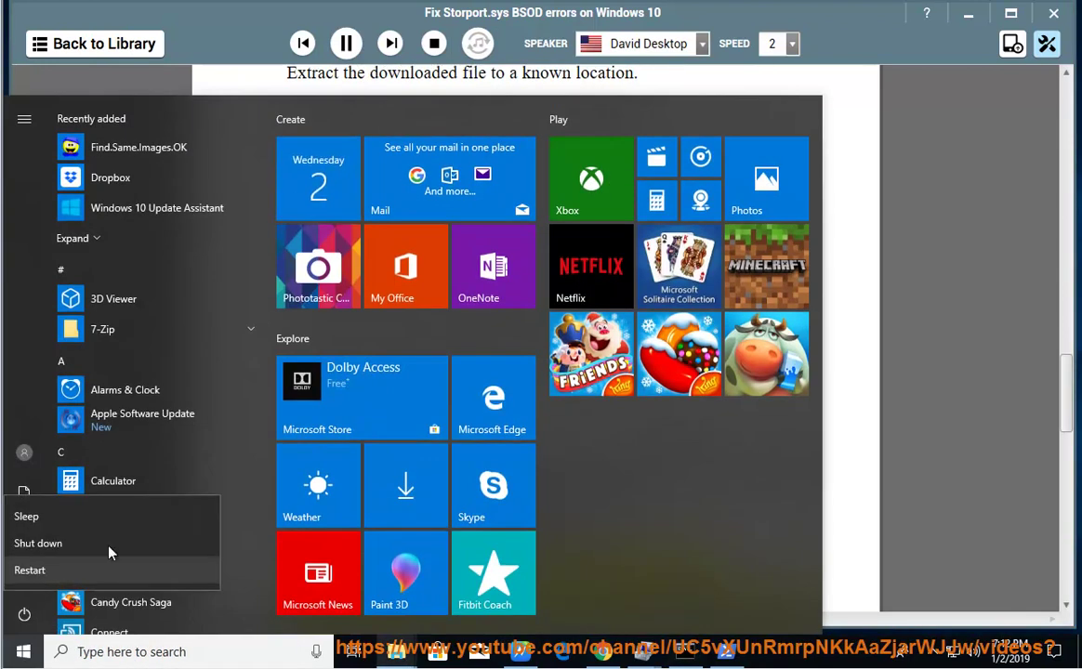
click(848, 438)
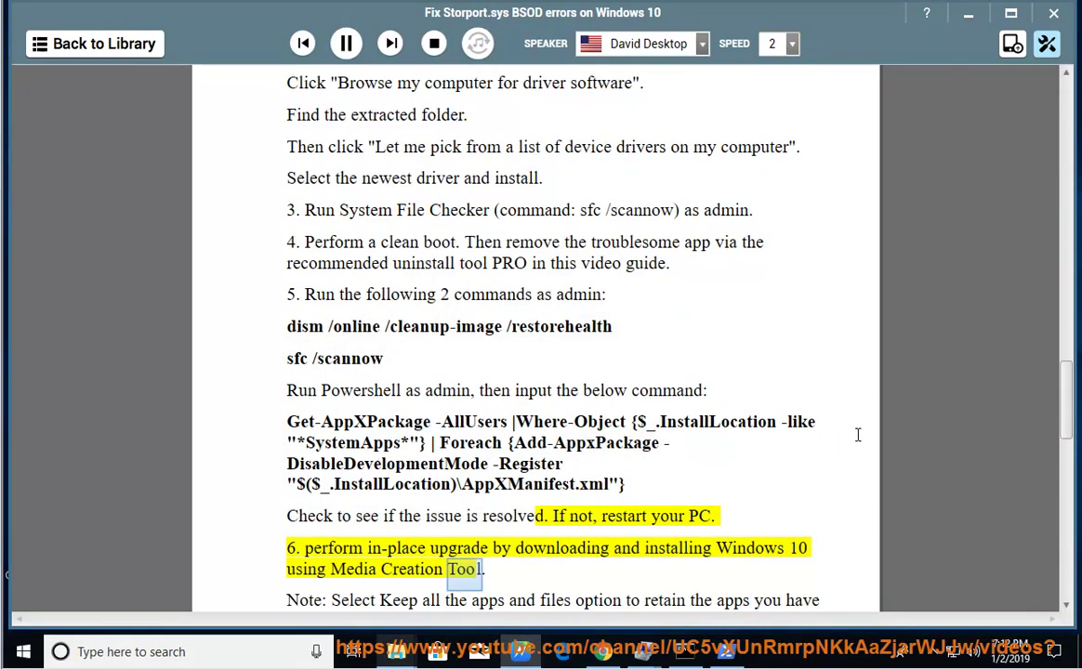